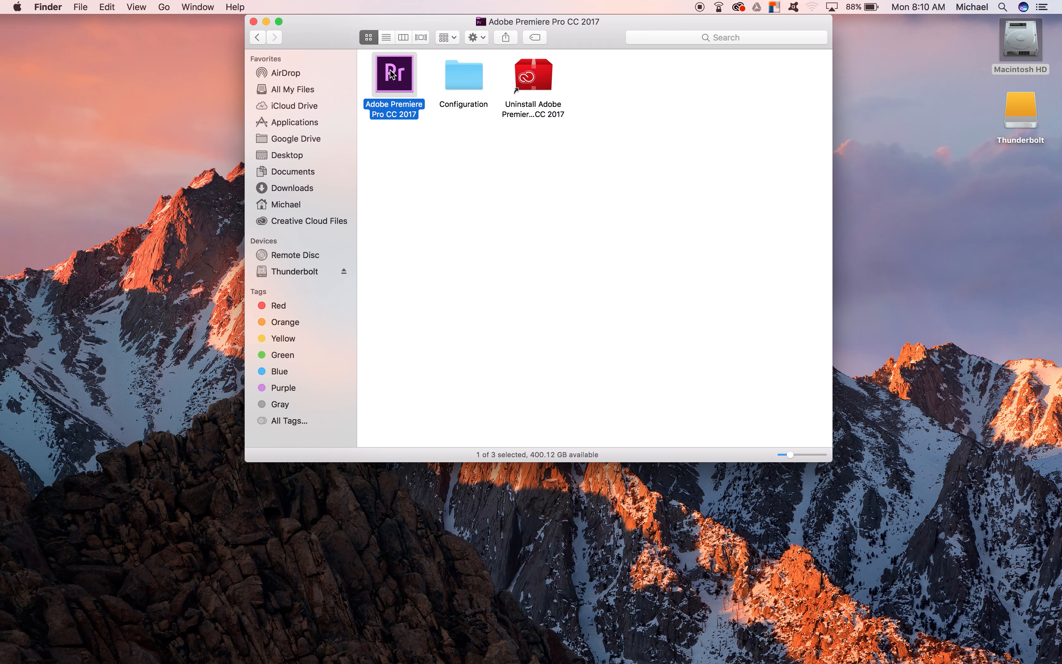
Step: Close the Finder window and start a new Premiere Pro project named Exercise 001
click(254, 21)
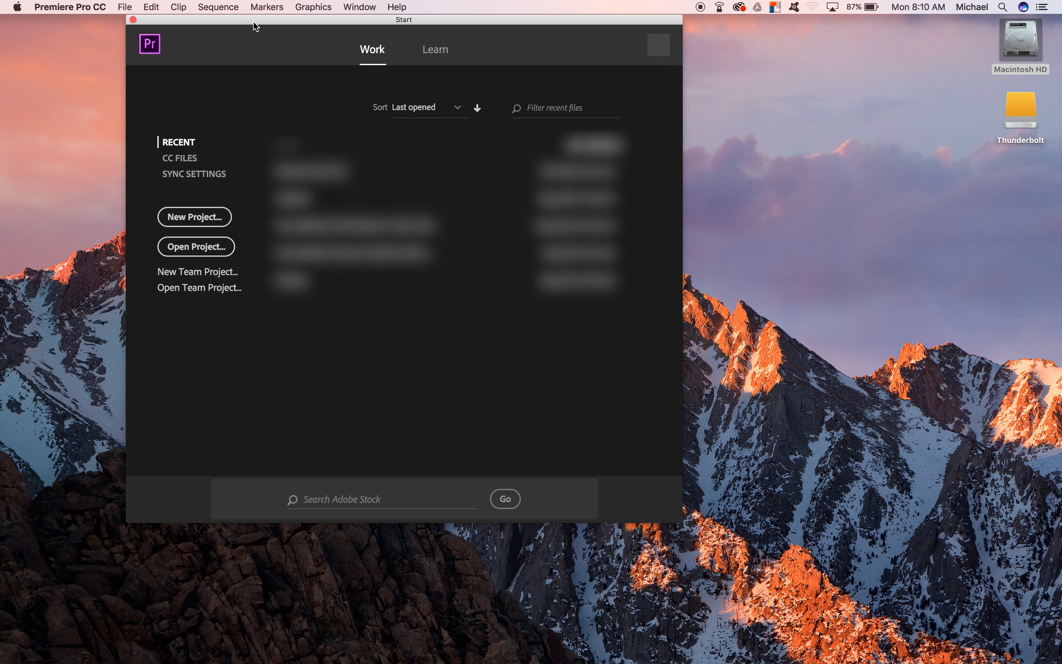
click(196, 217)
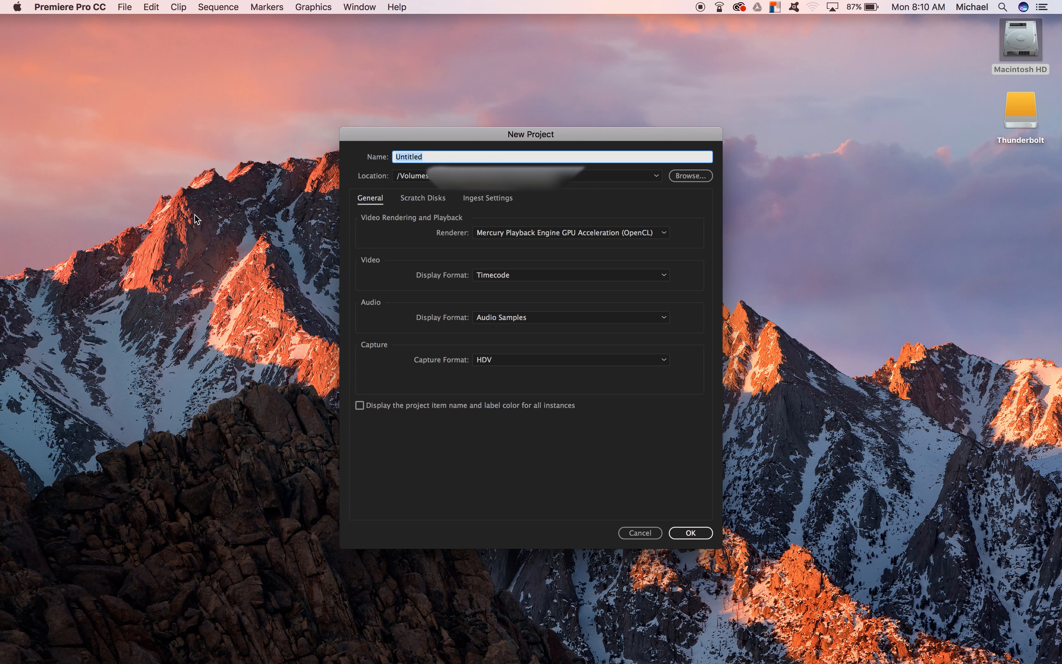
text(Exercise 001)
Step: Create a Premiere Exercises folder on the Thunderbolt drive and set the project location to Premiere Projects inside it
click(696, 176)
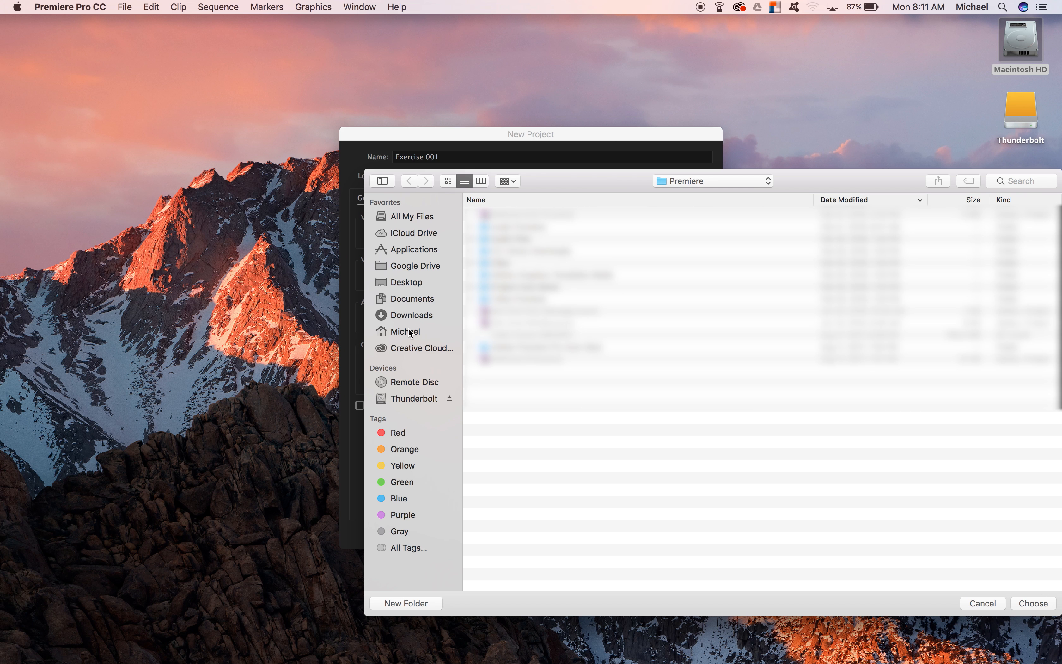
click(411, 398)
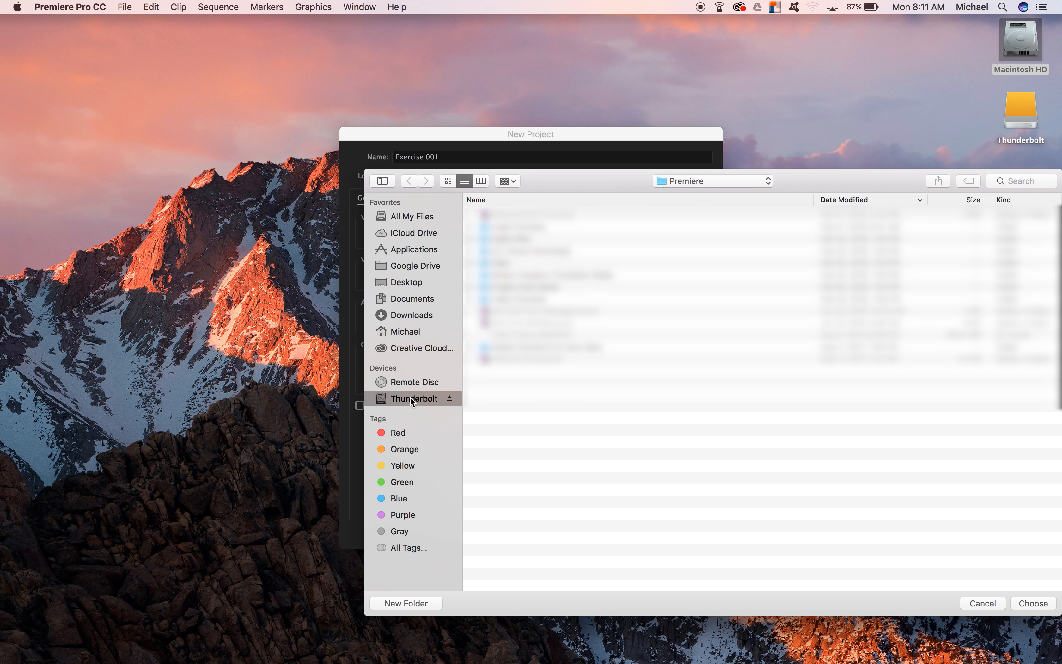
click(415, 603)
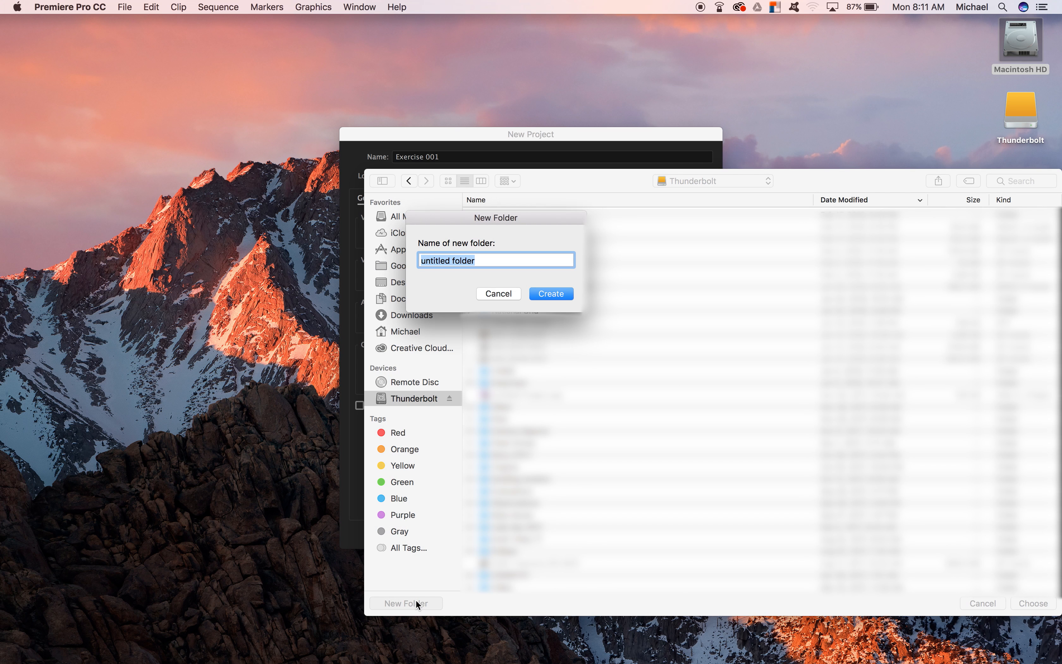
text(Premiere Exercises)
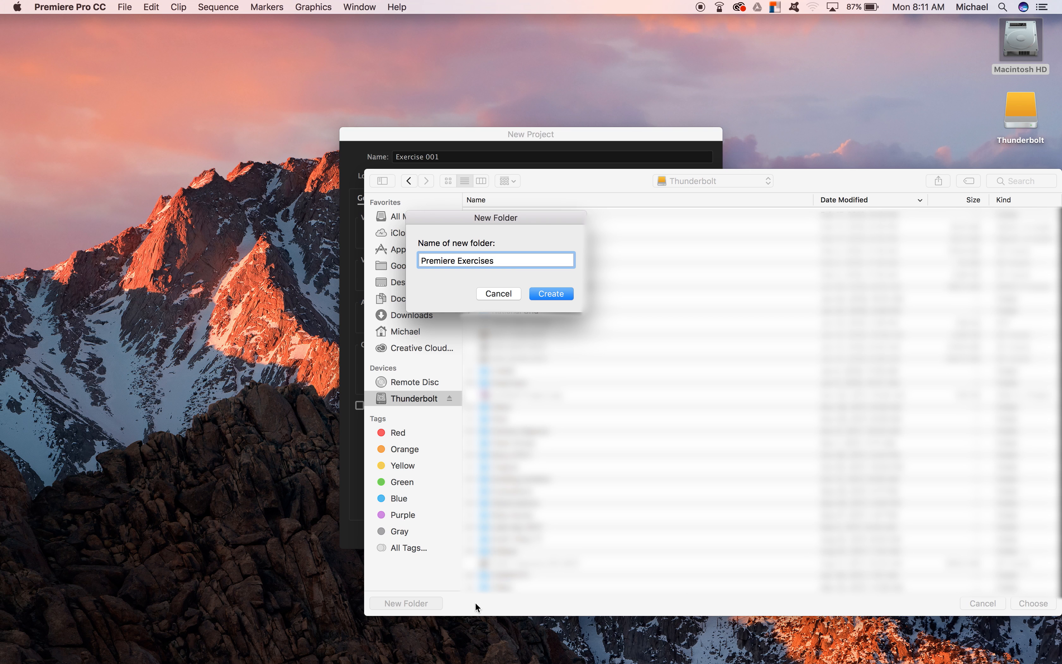
click(564, 294)
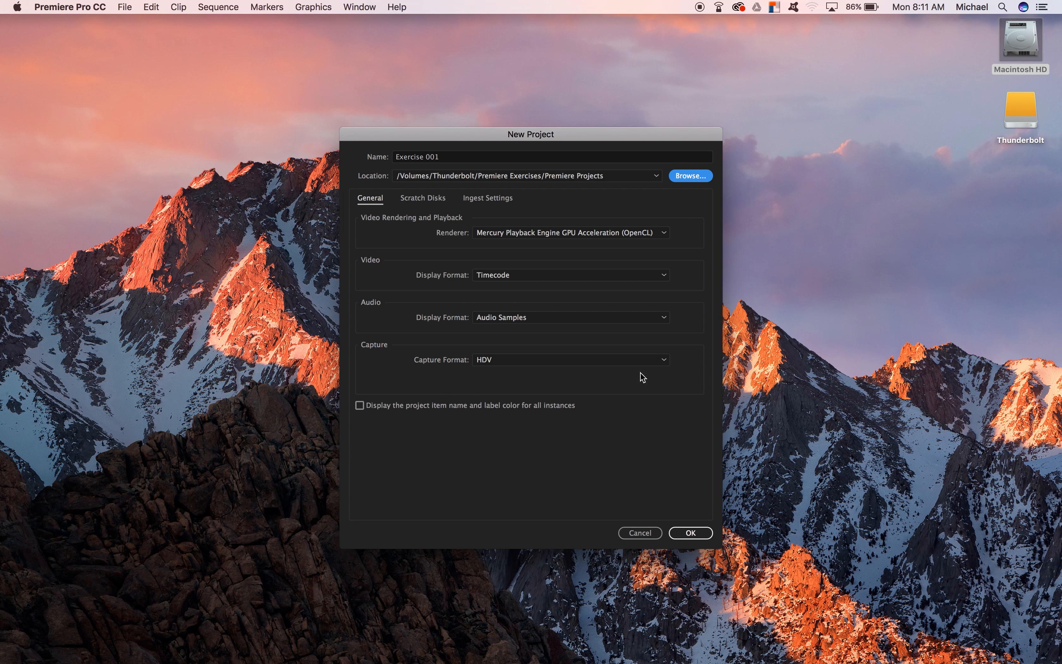
Step: Switch the project's capture format to DV and back to HDV
click(665, 361)
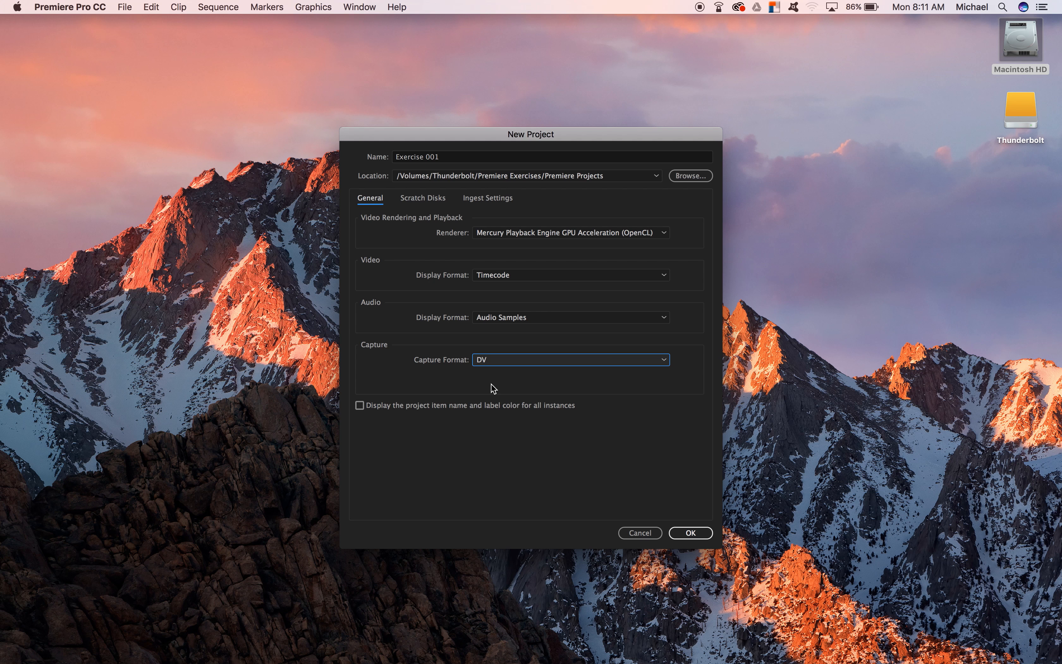
click(635, 364)
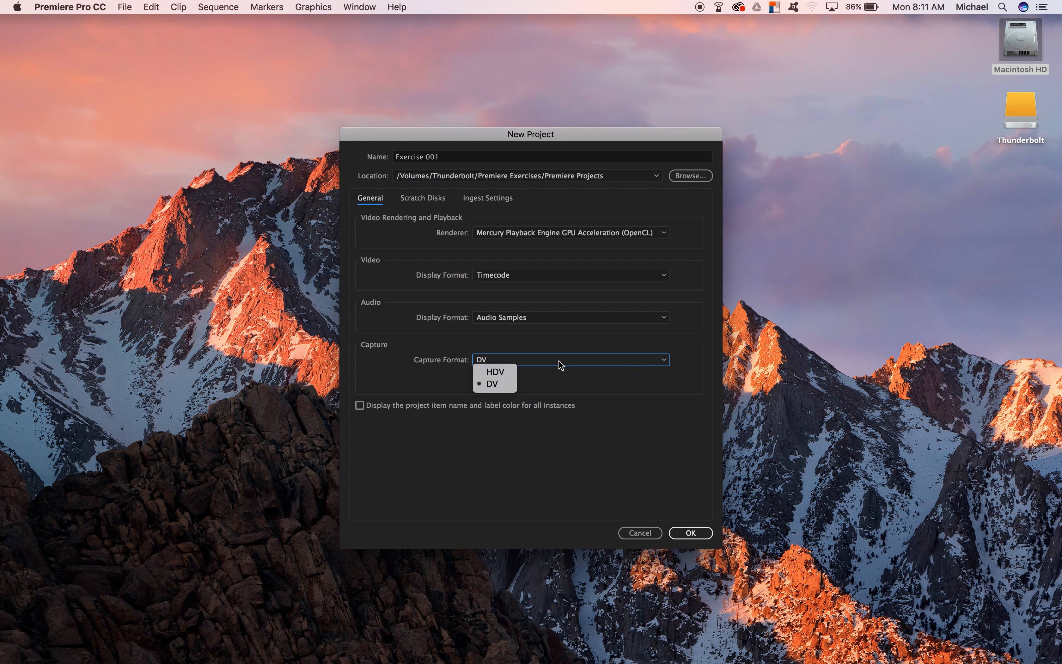
click(495, 372)
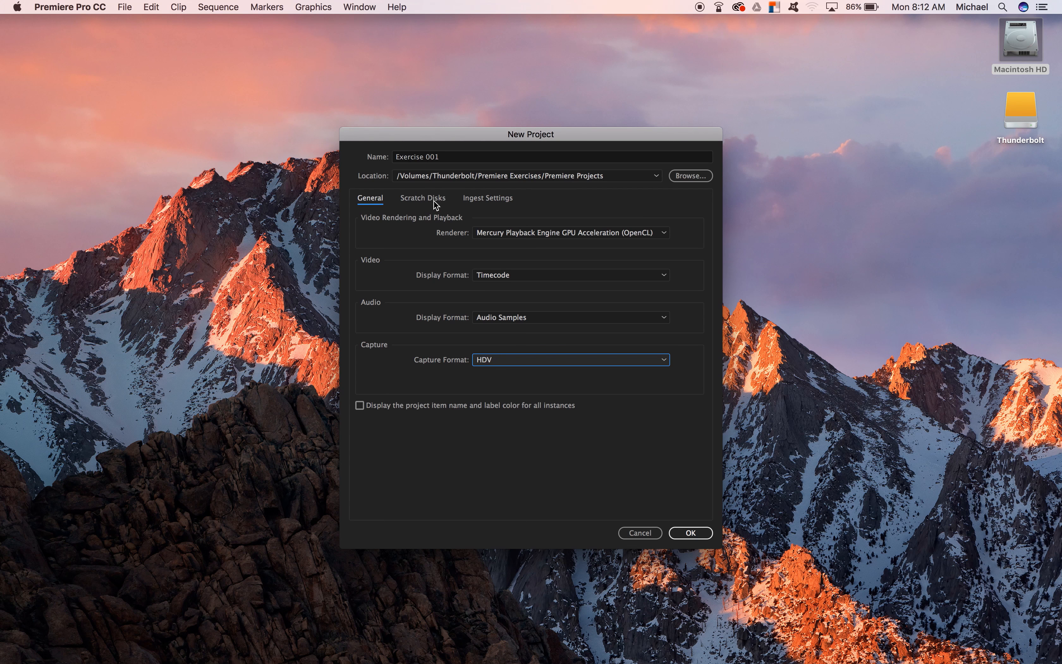
Step: Set the scratch disk paths for captured video, captured audio, video previews and audio previews to the Premiere Projects folder
click(422, 201)
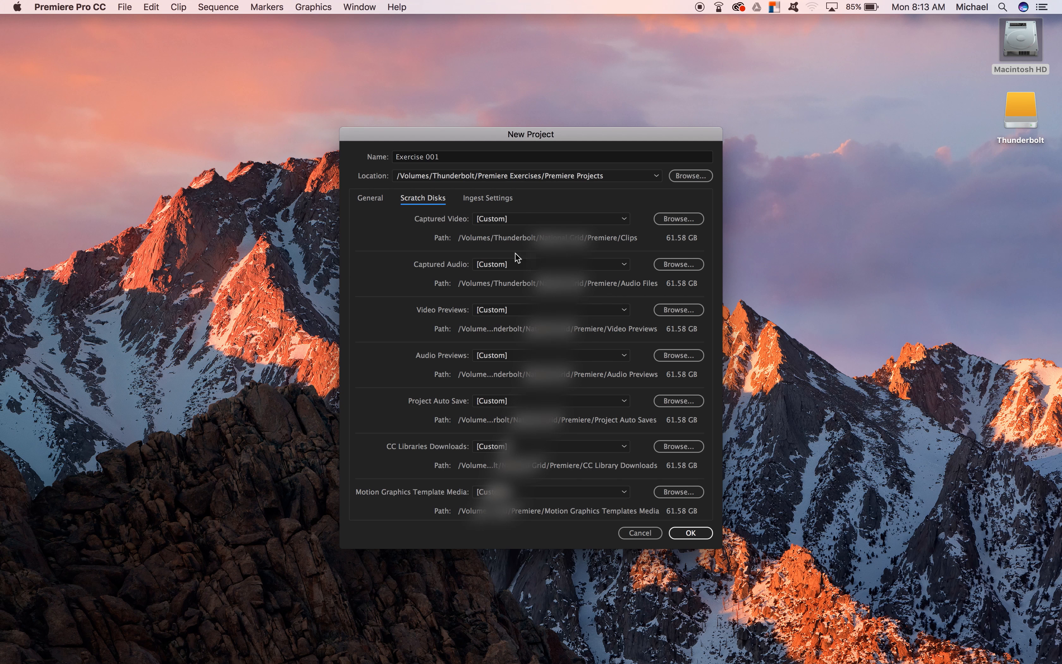
click(679, 219)
click(1034, 603)
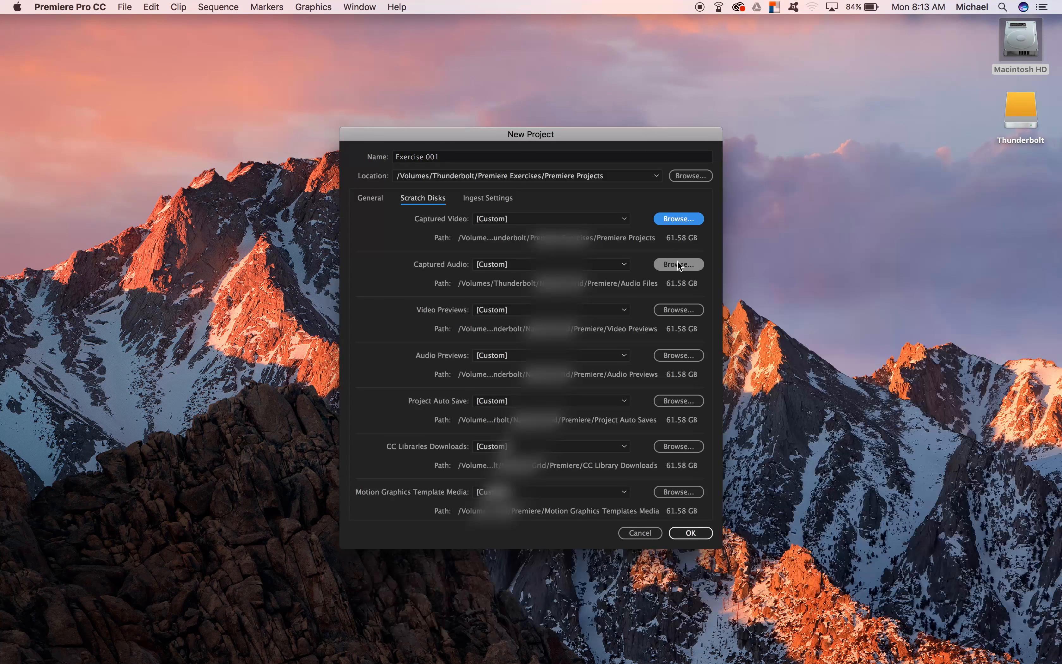
click(679, 264)
click(1034, 603)
click(679, 310)
click(1033, 603)
click(679, 356)
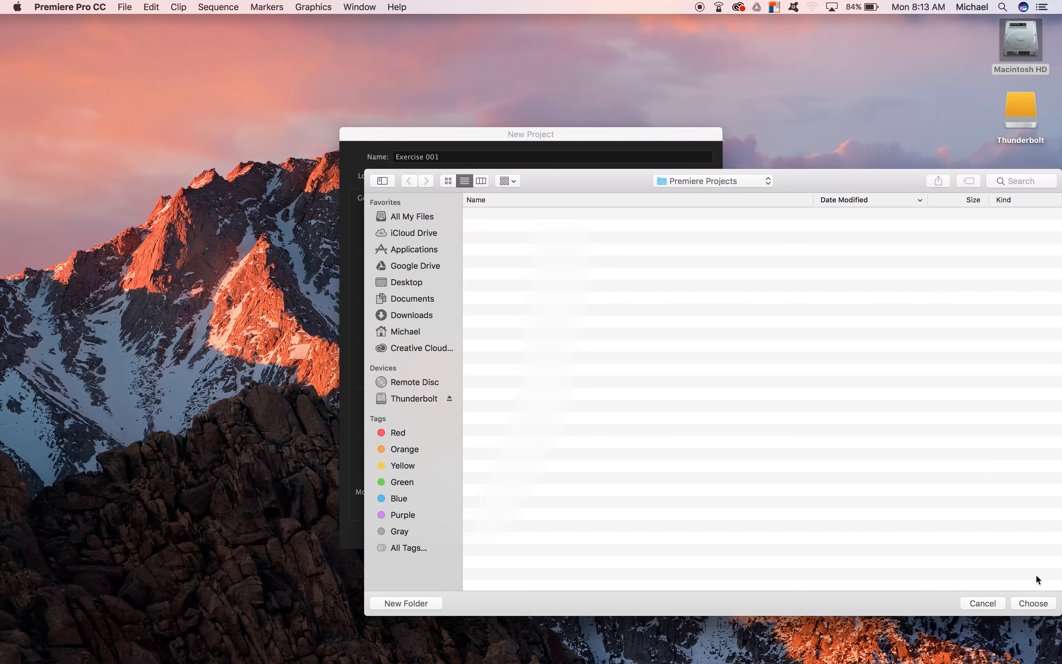
click(1034, 603)
Step: Point project auto save, CC Libraries downloads and motion graphics template media to the Premiere Projects folder, and create the project
click(679, 400)
click(1033, 602)
click(679, 446)
click(1034, 603)
click(679, 492)
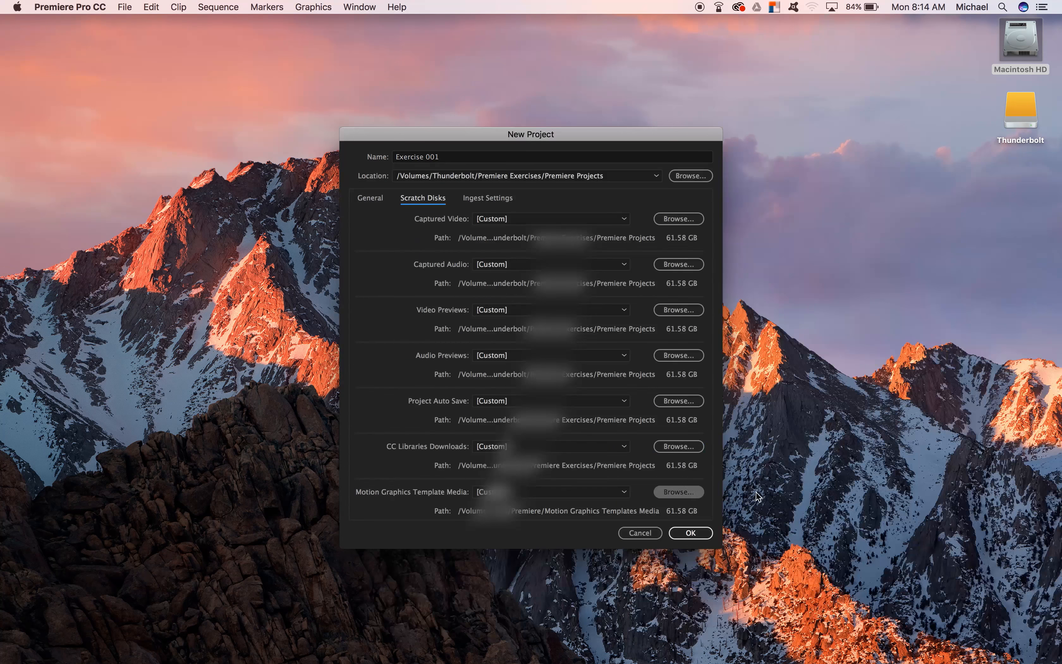
click(1034, 603)
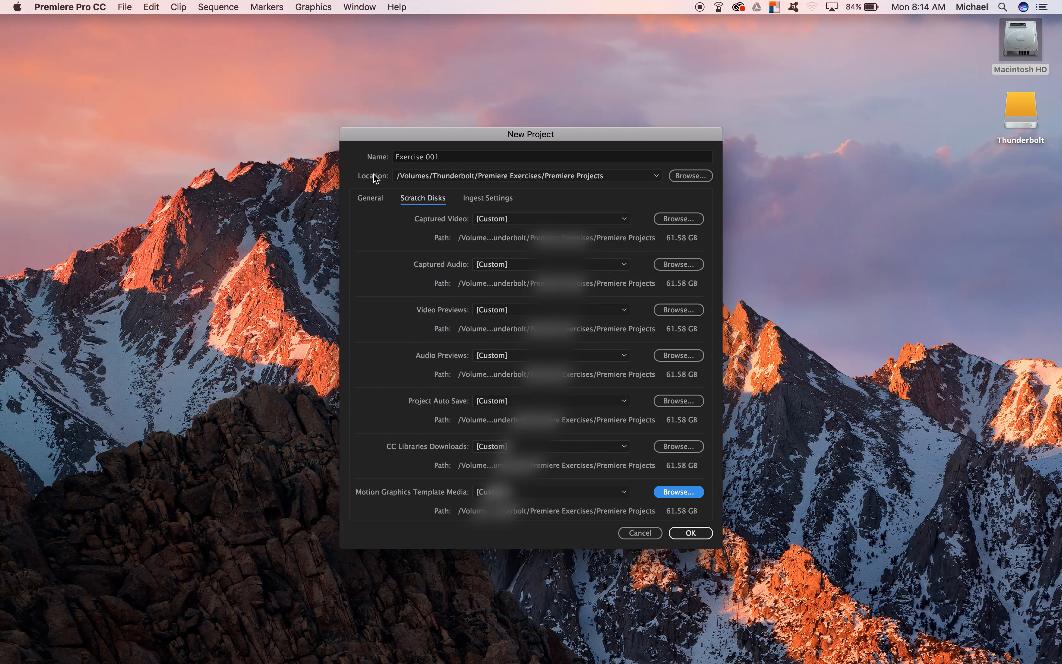
click(702, 535)
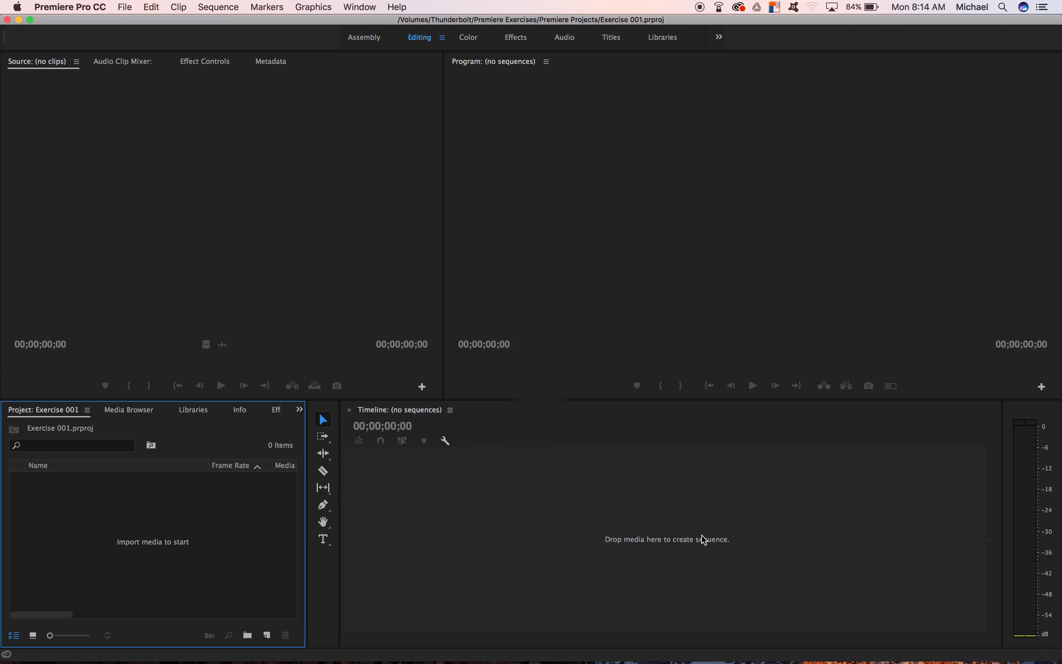
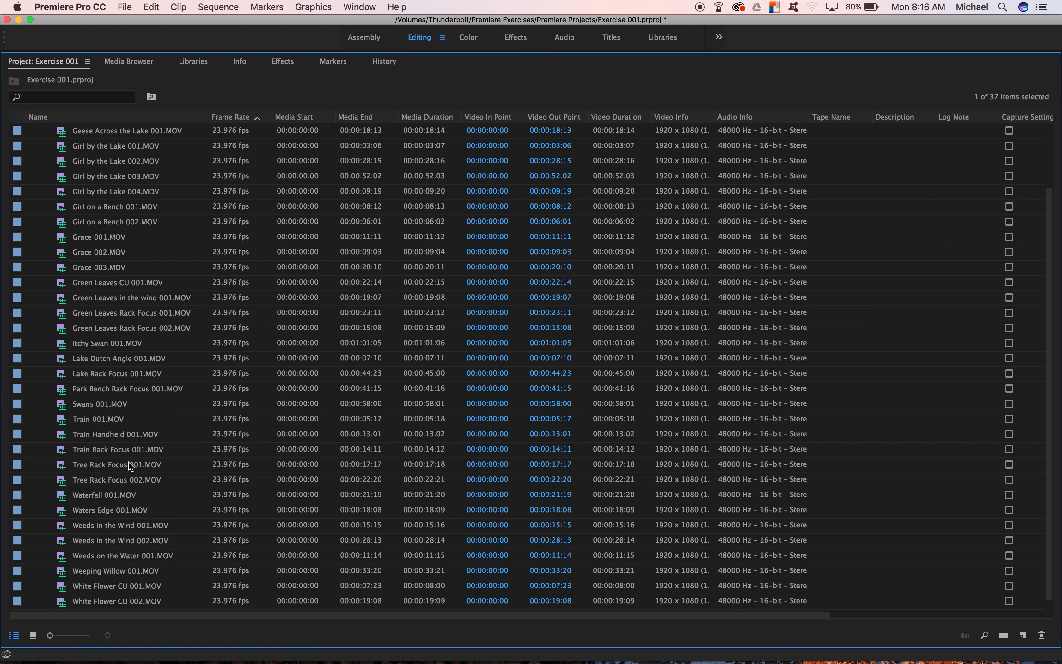
Step: Widen the Video Info column in the clip list to fit the frame size and pixel aspect ratio text
scroll(128, 462, right, 1)
scroll(129, 463, up, 5)
scroll(118, 328, down, 5)
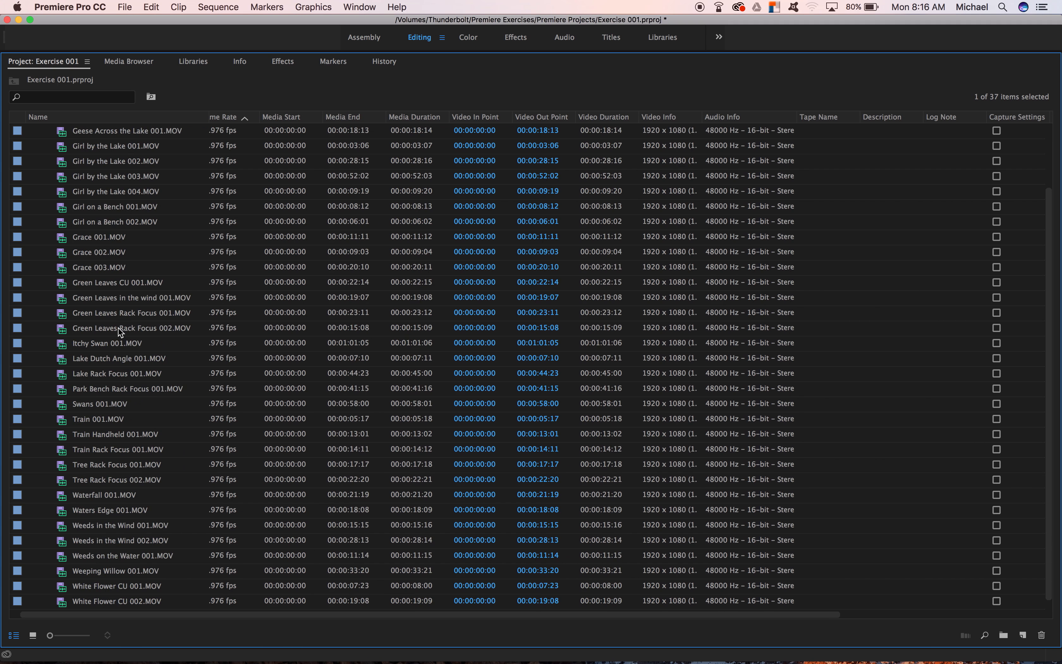
scroll(118, 329, left, 1)
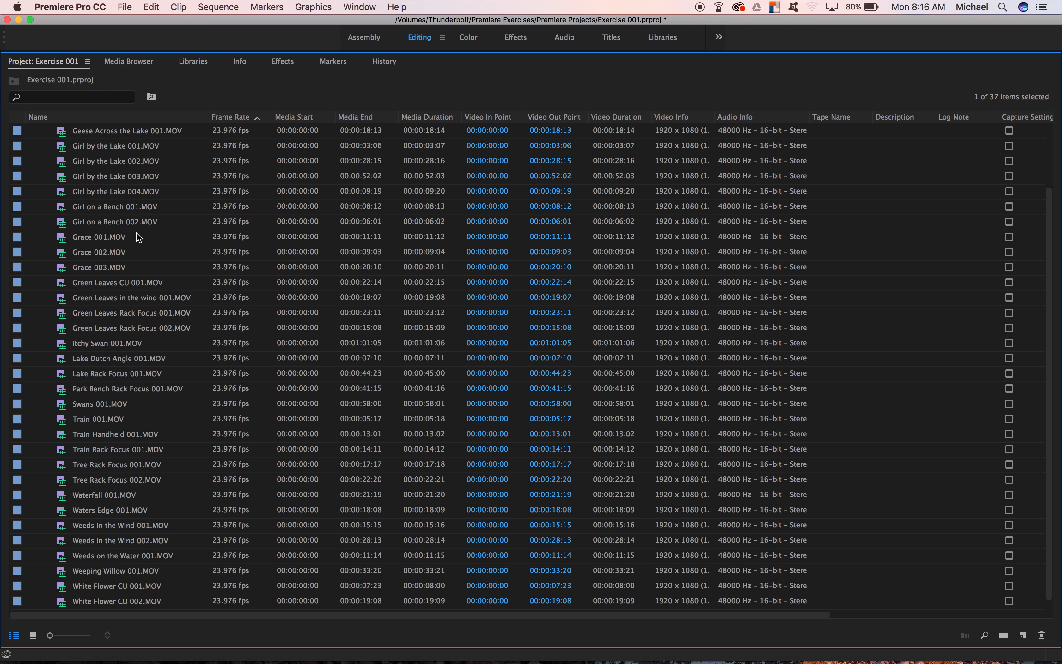
scroll(129, 416, up, 3)
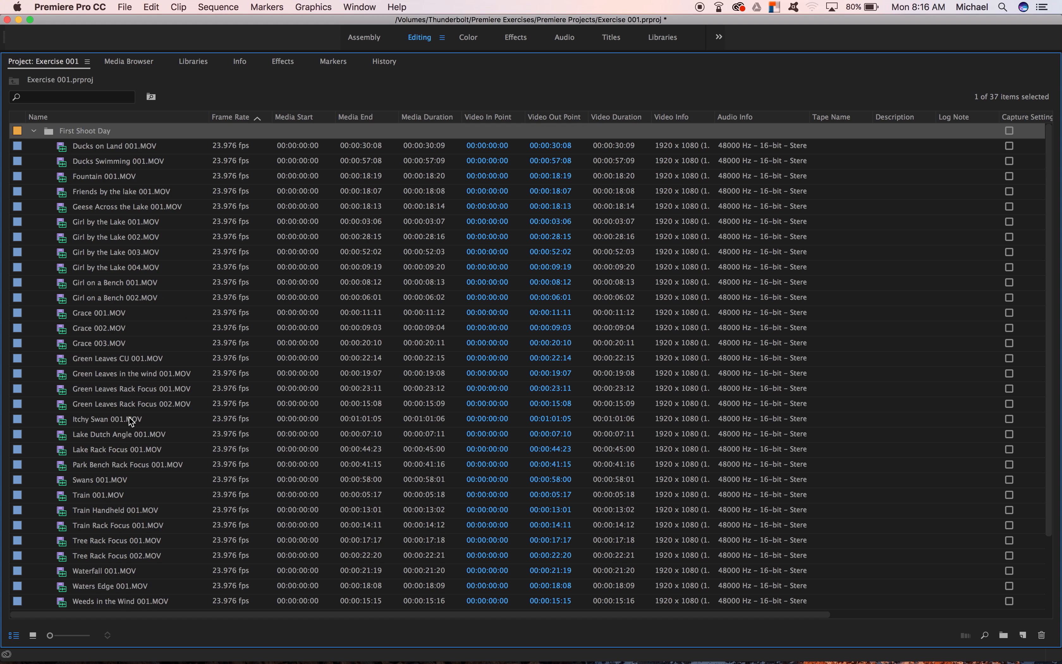
scroll(129, 417, down, 3)
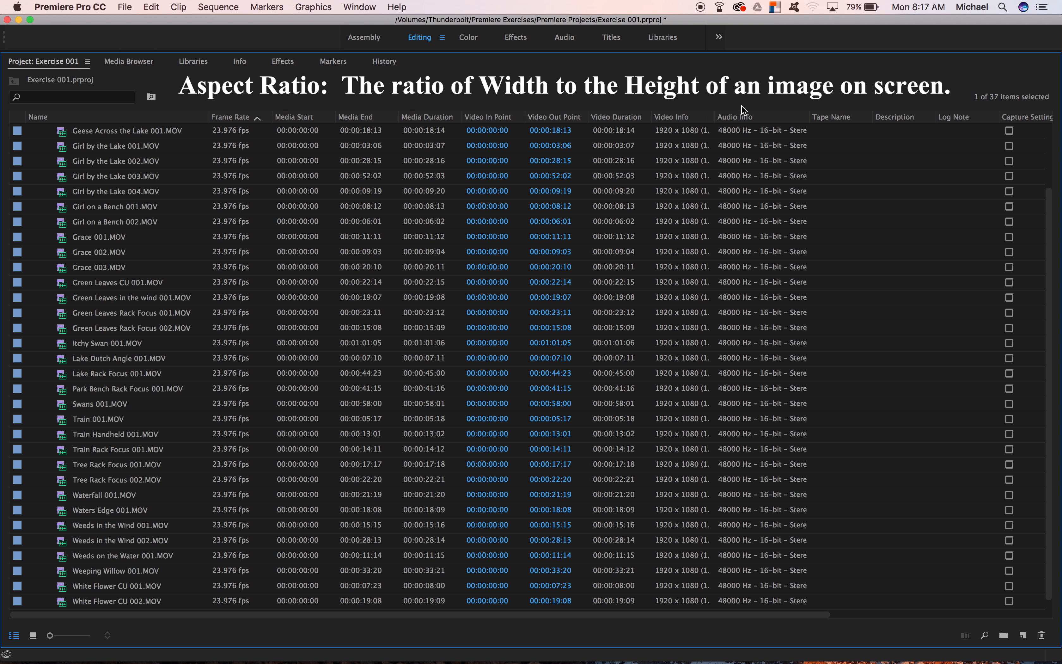
mouse_move(712, 121)
mouse_down()
mouse_move(780, 117)
mouse_move(732, 117)
mouse_up()
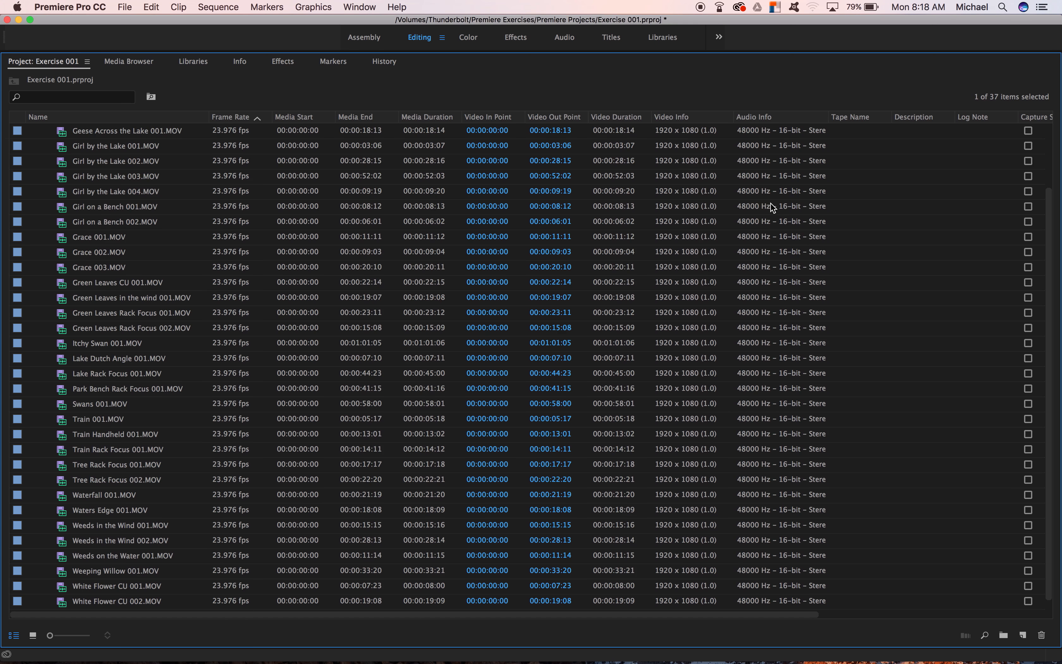
Step: Look over the clip properties and restore the maximized Project panel to its normal size in the workspace
scroll(771, 203, up, 3)
scroll(771, 203, right, 1)
scroll(770, 203, down, 1)
scroll(771, 203, left, 1)
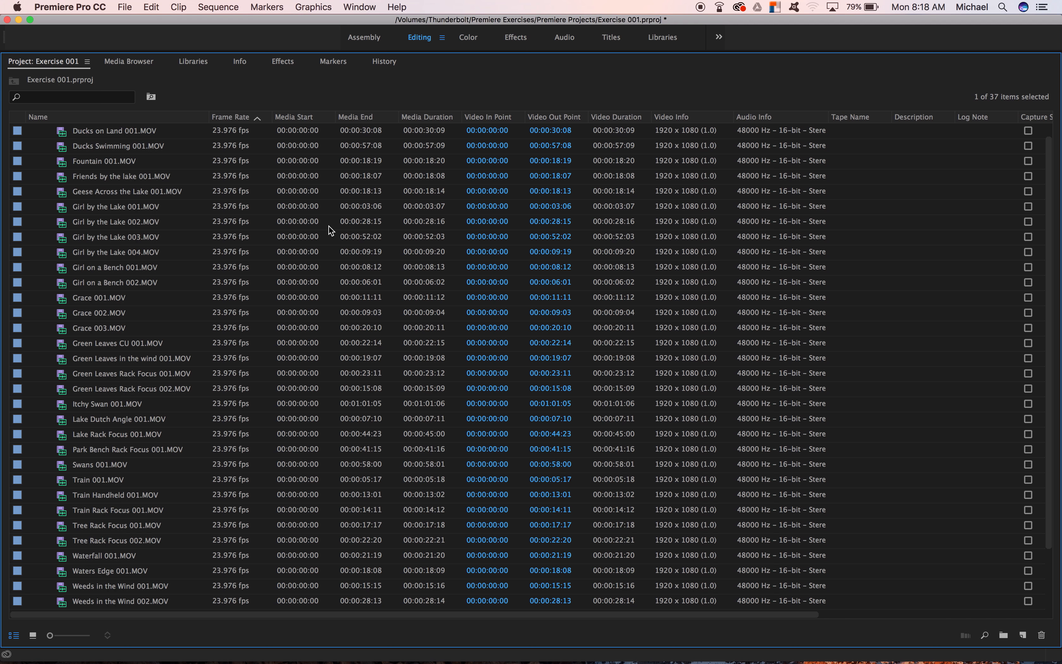
key(grave)
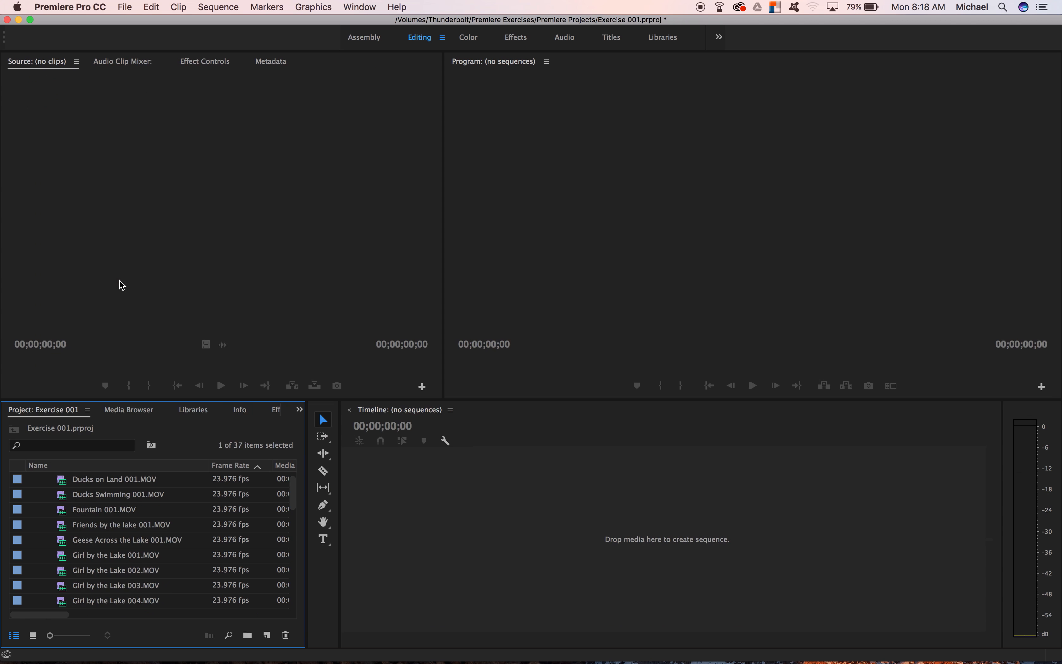
Step: Load the clip Tree Rack Focus 001.MOV into the Source monitor
scroll(96, 586, up, 4)
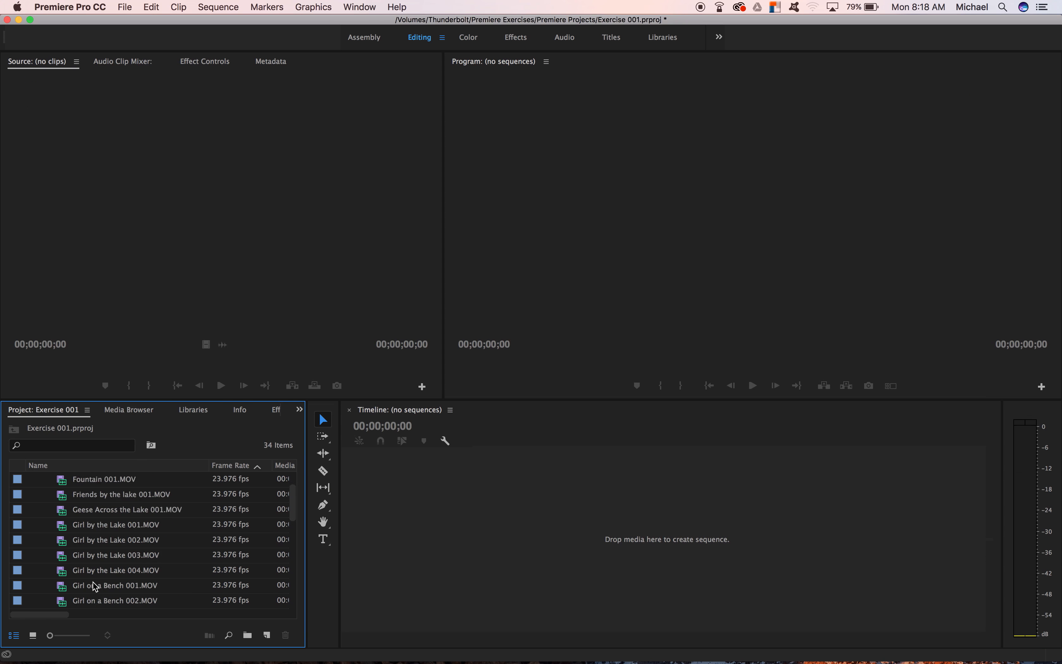
scroll(93, 582, down, 10)
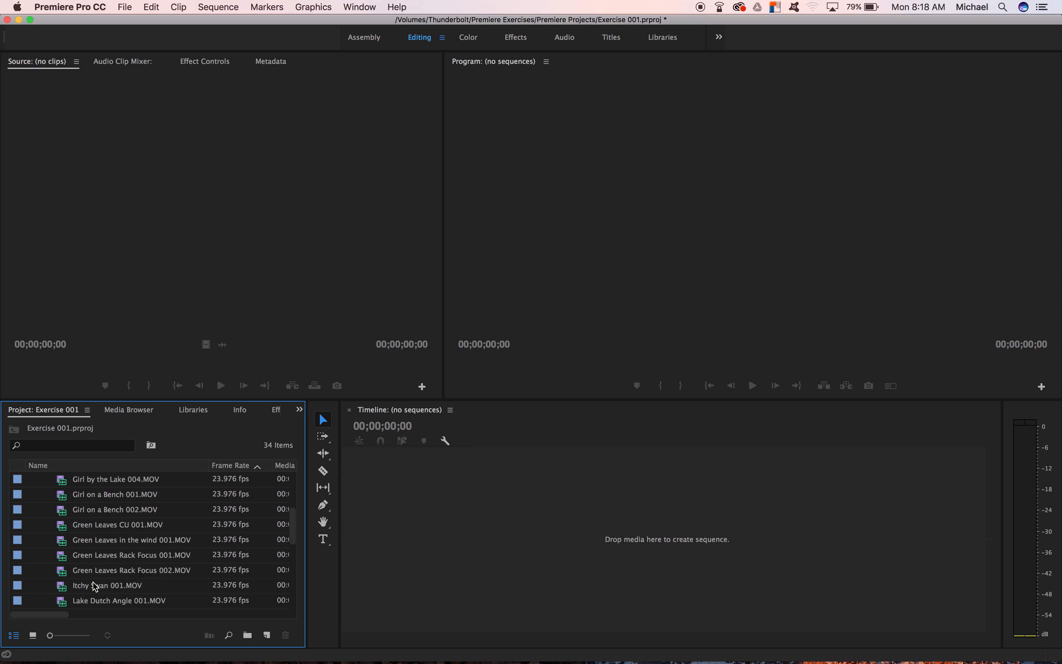
scroll(93, 581, up, 1)
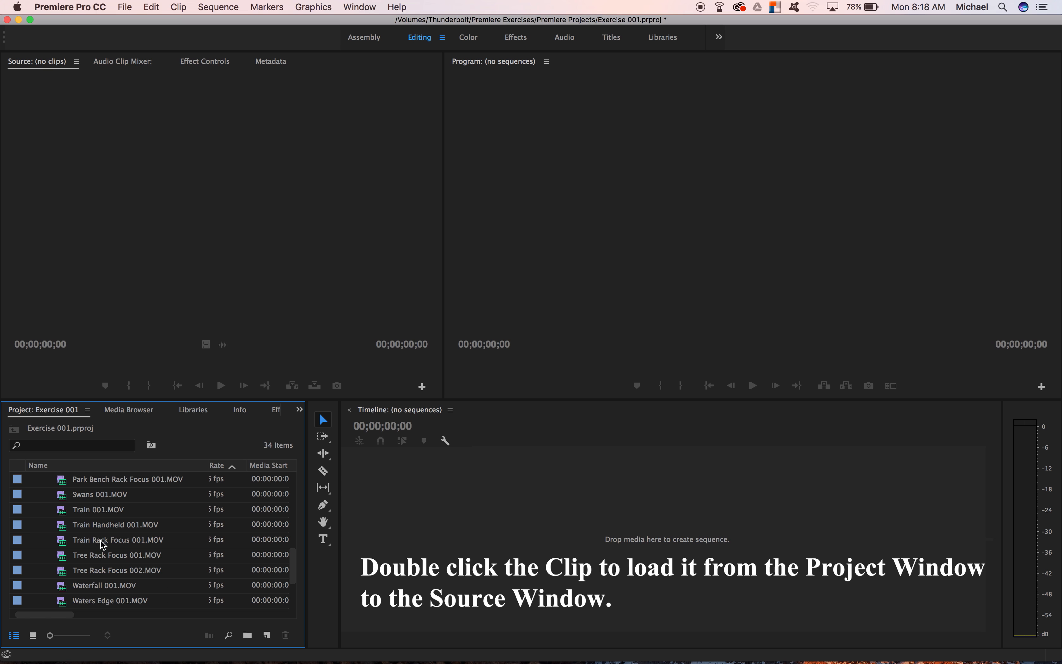
click(64, 556)
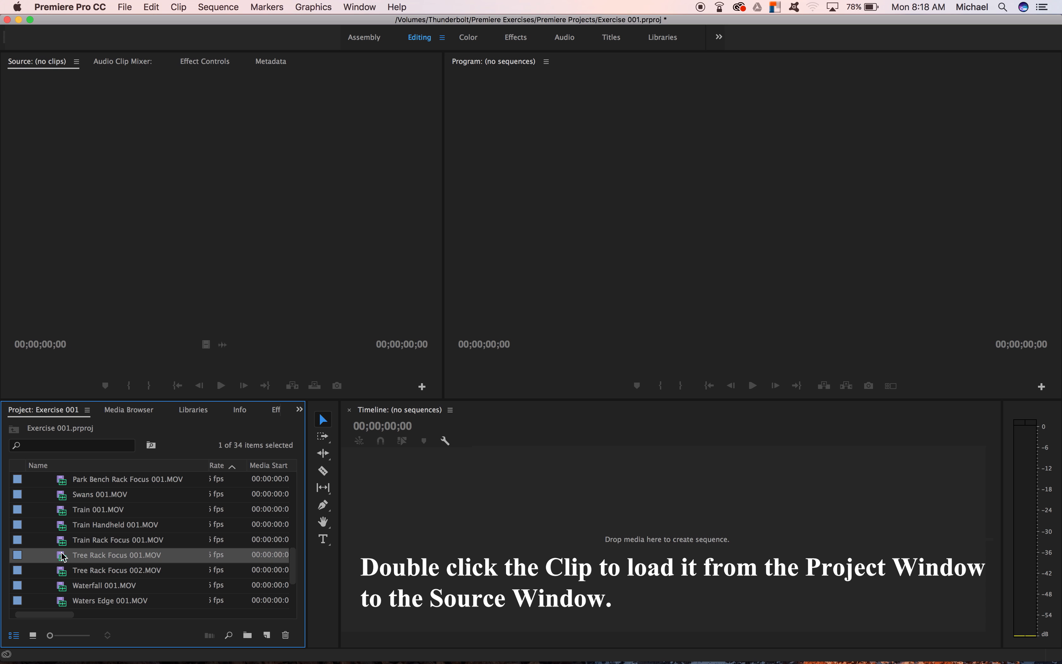
double_click(64, 556)
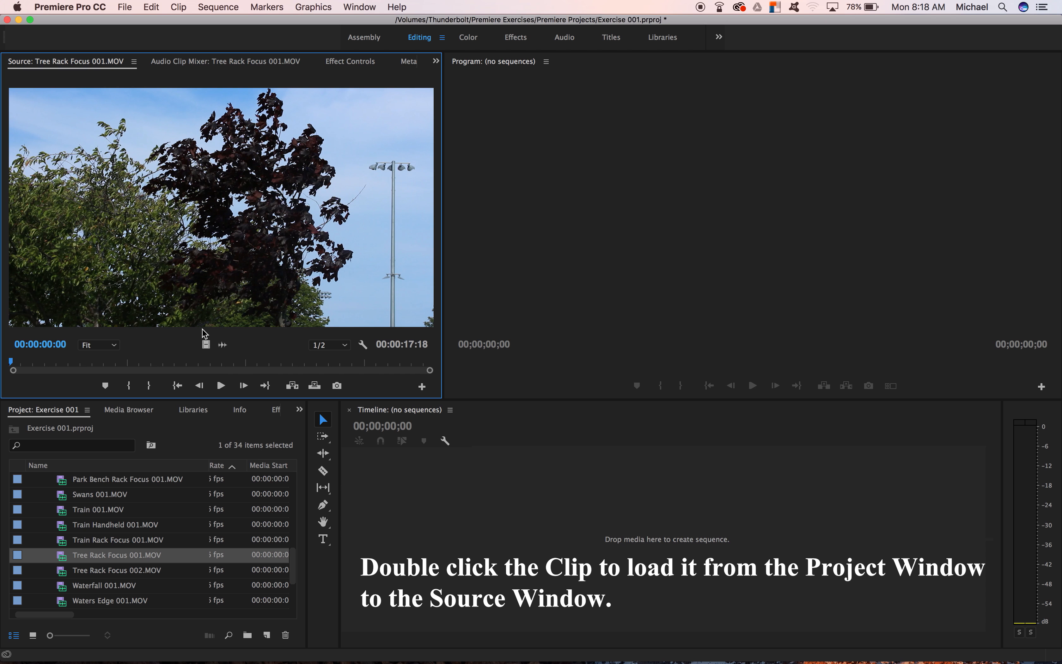
Step: Play Tree Rack Focus 001.MOV in the Source monitor with the computer's sound muted, and stop playback
click(221, 385)
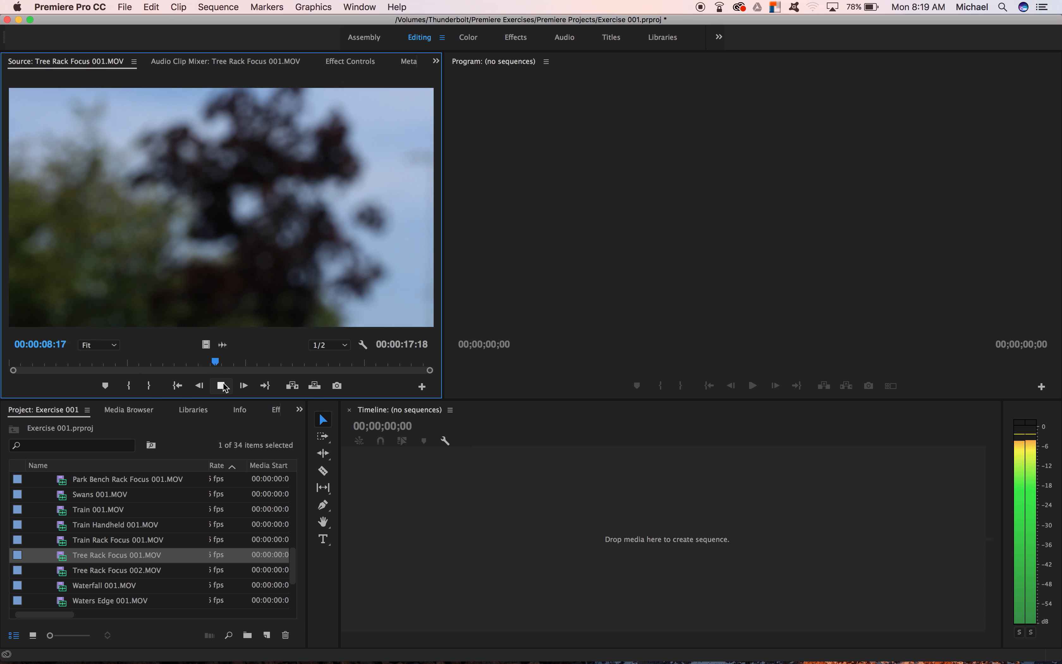
key(XF86AudioMute)
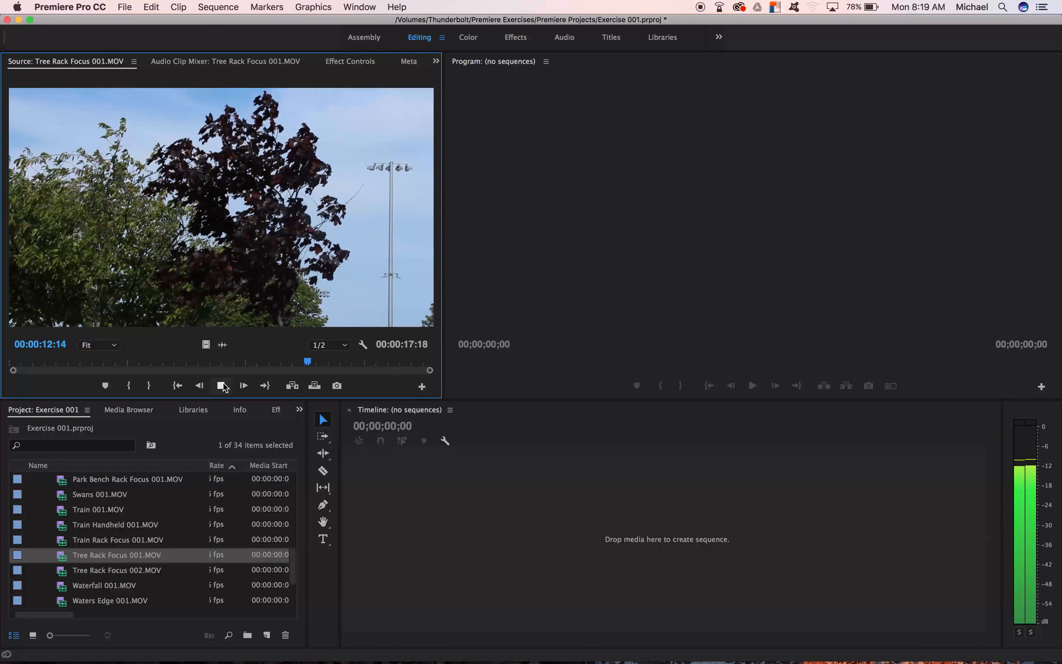
click(222, 385)
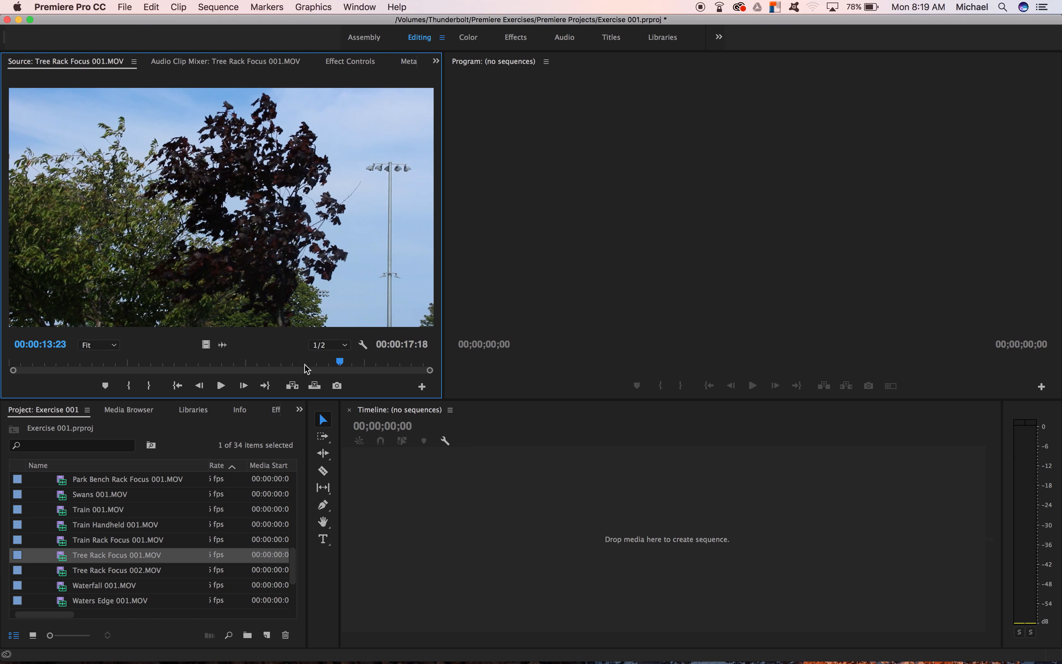
Step: Mark the source clip's In point at 00:00:03:19 and its Out point at 00:00:15:03
drag(341, 365, 147, 372)
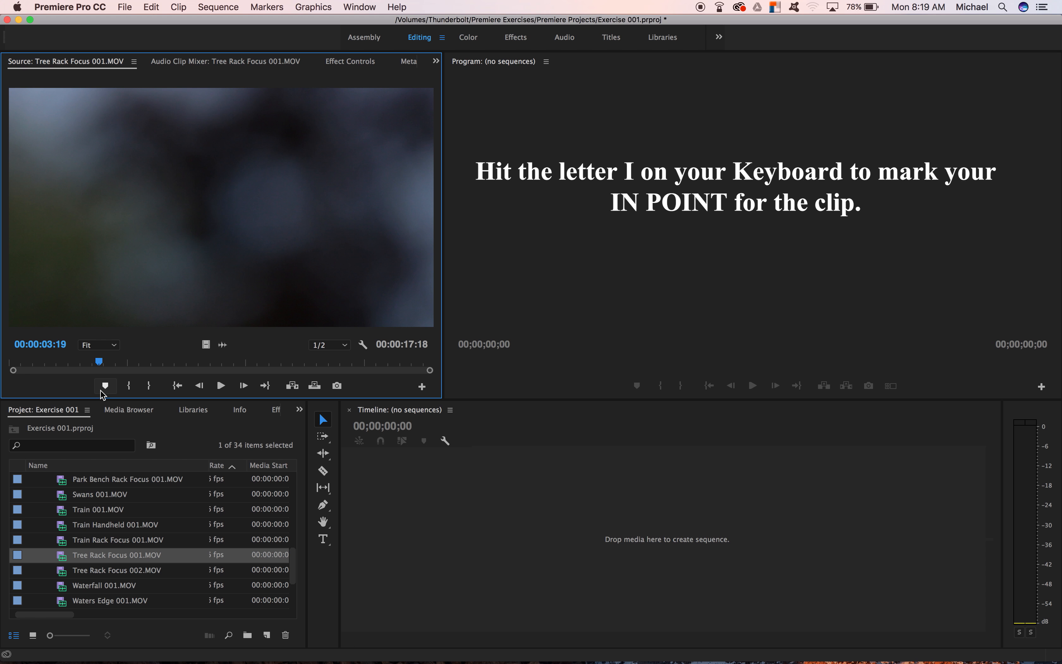
key(i)
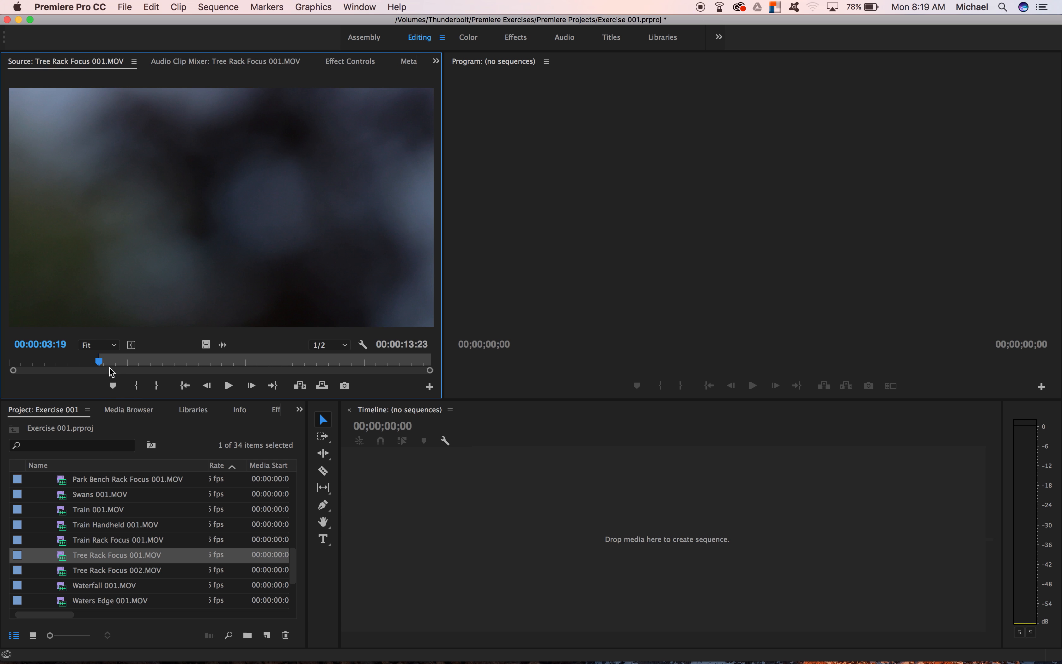
drag(100, 367, 368, 383)
key(o)
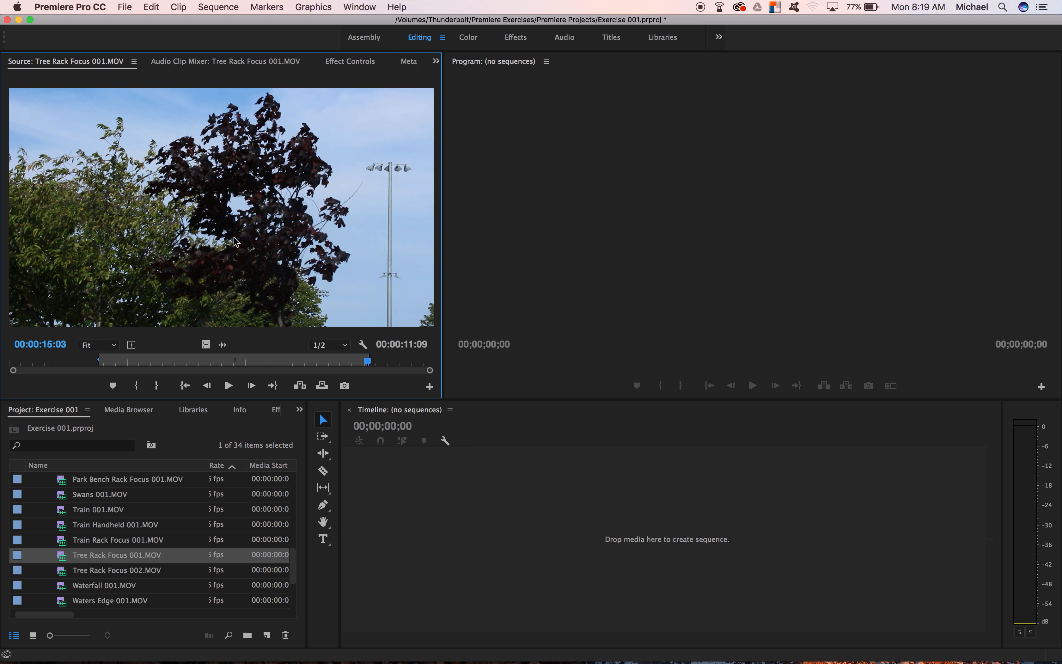
Step: Create a sequence from the marked Tree Rack Focus 001.MOV source clip and rename the sequence Premiere Exercise 001
drag(235, 241, 489, 518)
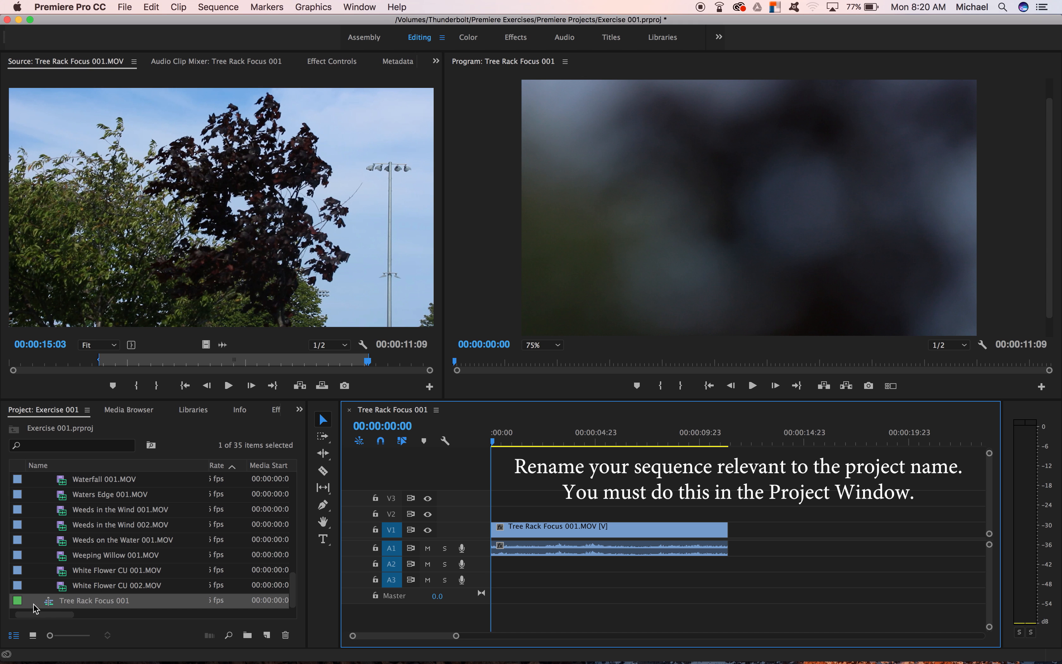
click(95, 601)
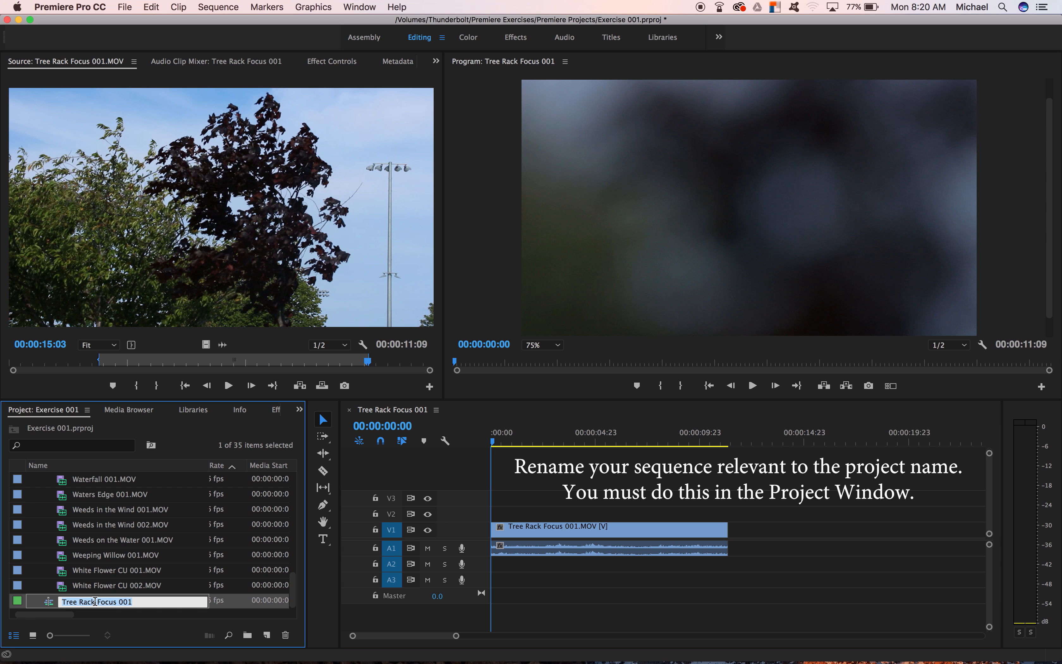
text(Premiere Exercise 001)
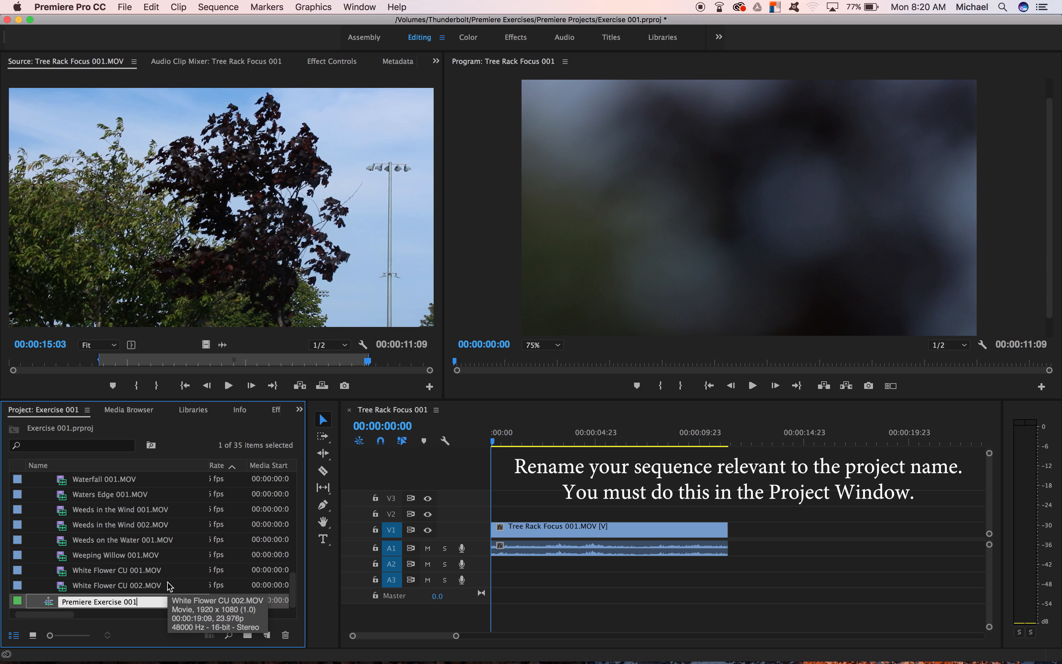
click(193, 561)
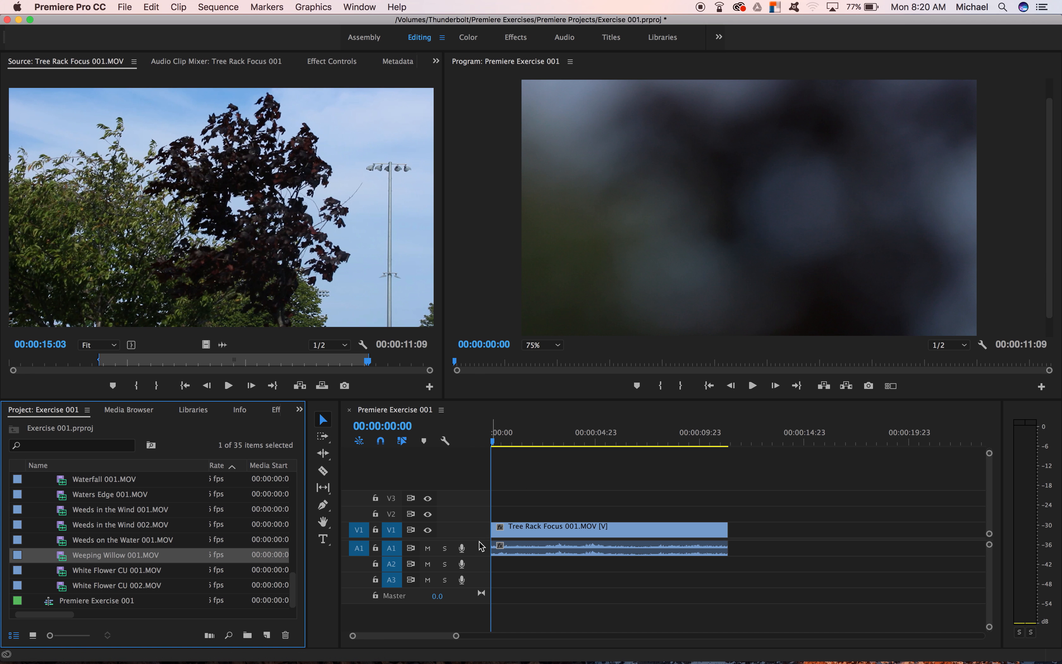
Step: Increase the height of the video tracks and the Audio 1 track, and show a longer time span in the timeline
click(631, 492)
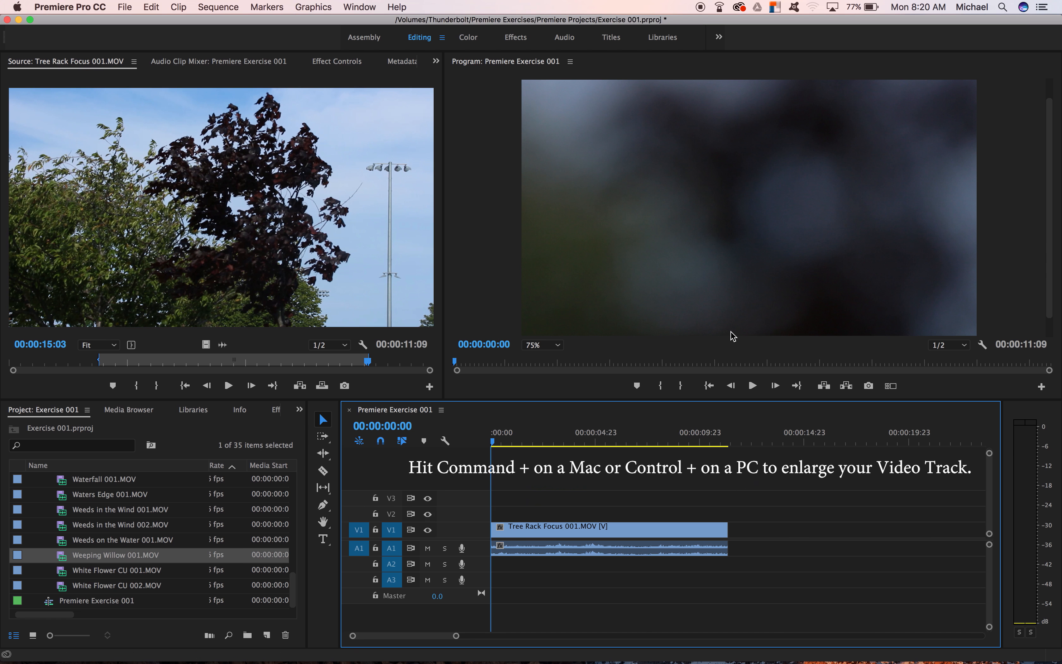
key(super+equal)
key(super+equal)
key(super+equal)
key(super+equal)
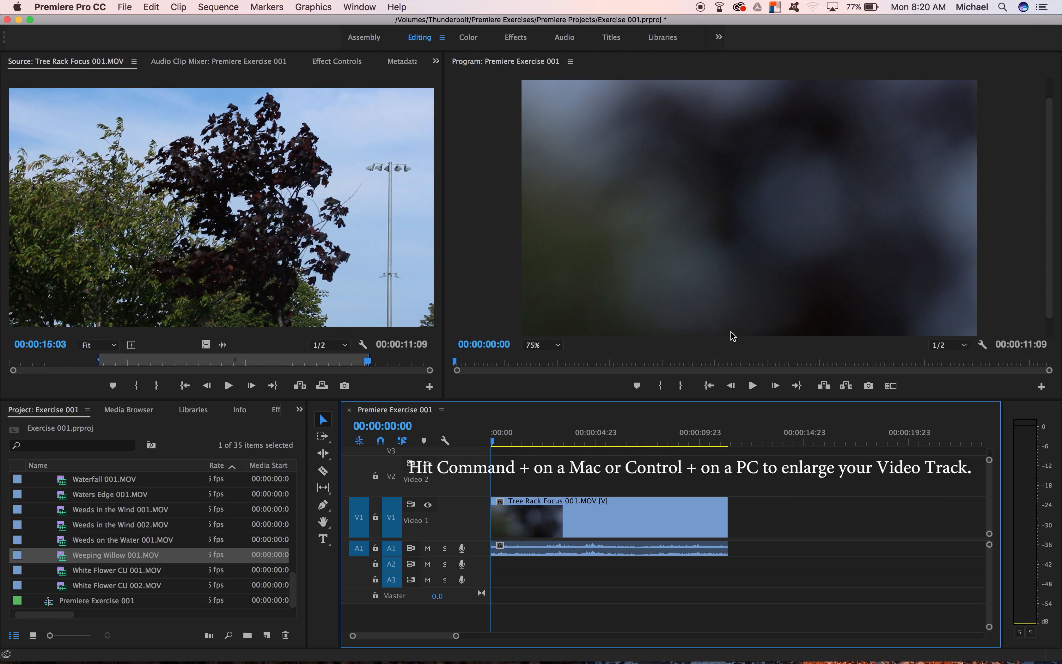
key(super+equal)
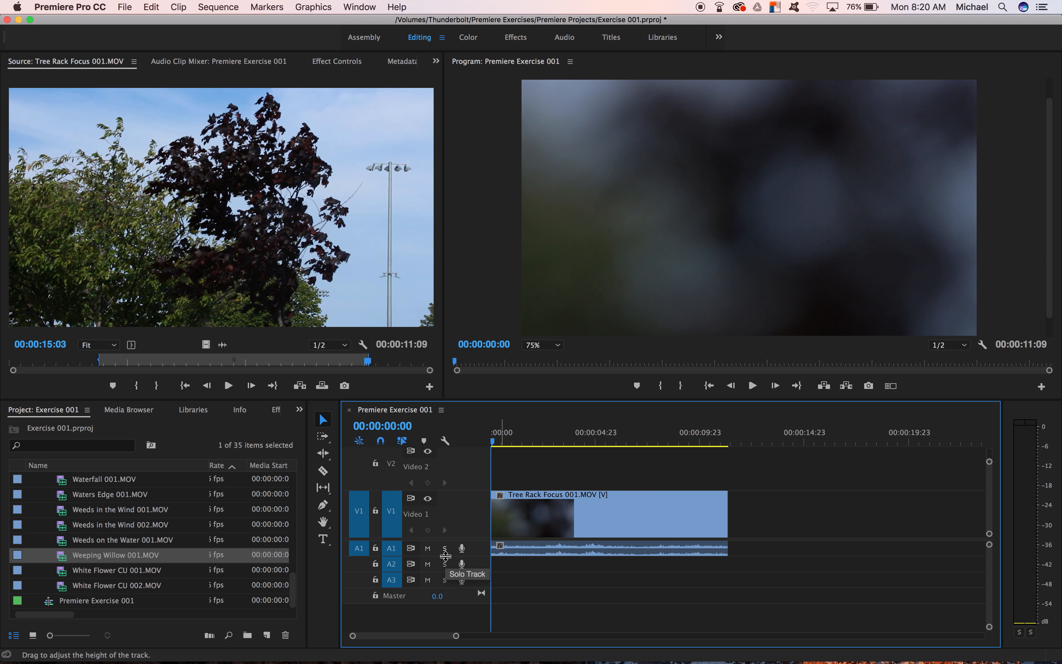
drag(445, 556, 443, 576)
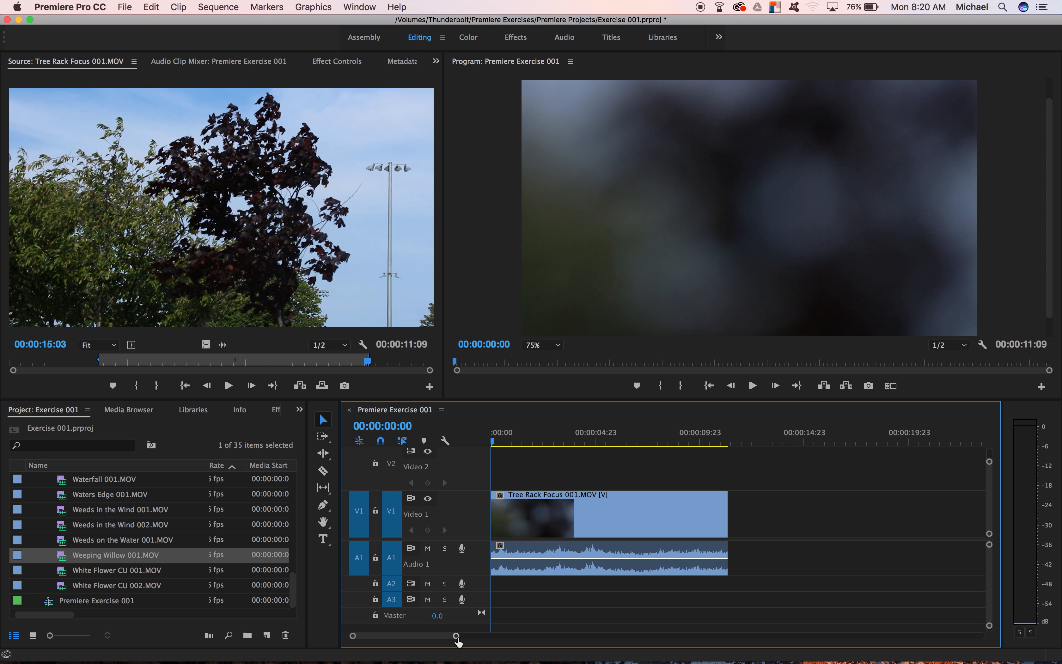
drag(455, 641, 507, 645)
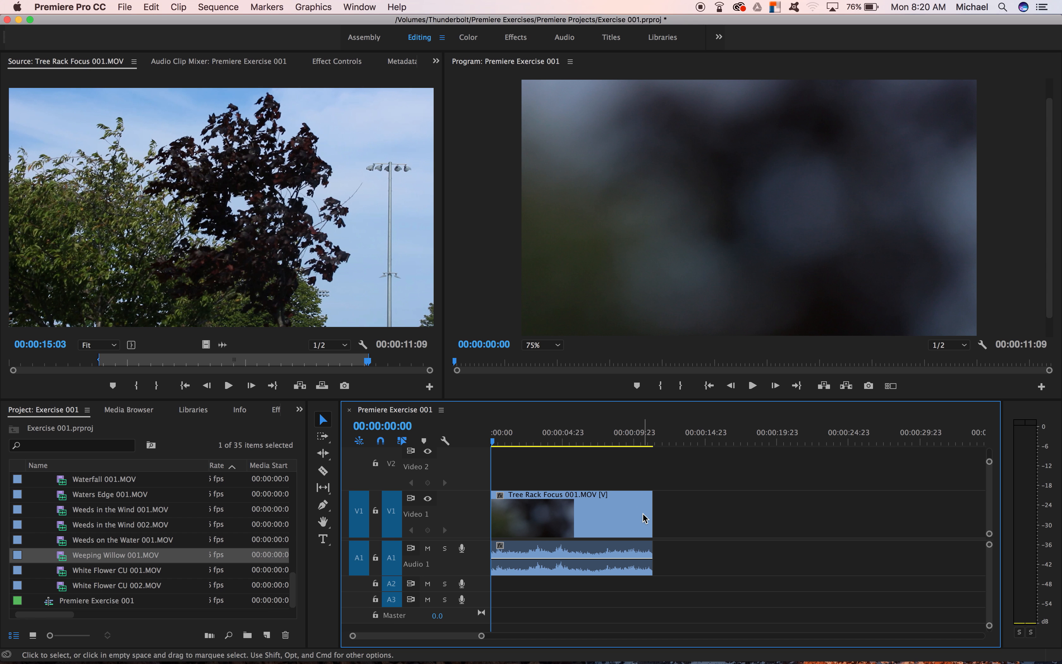
Step: Try moving the Tree Rack Focus clip to a later time, return it to the sequence start and briefly play it
drag(593, 517, 652, 518)
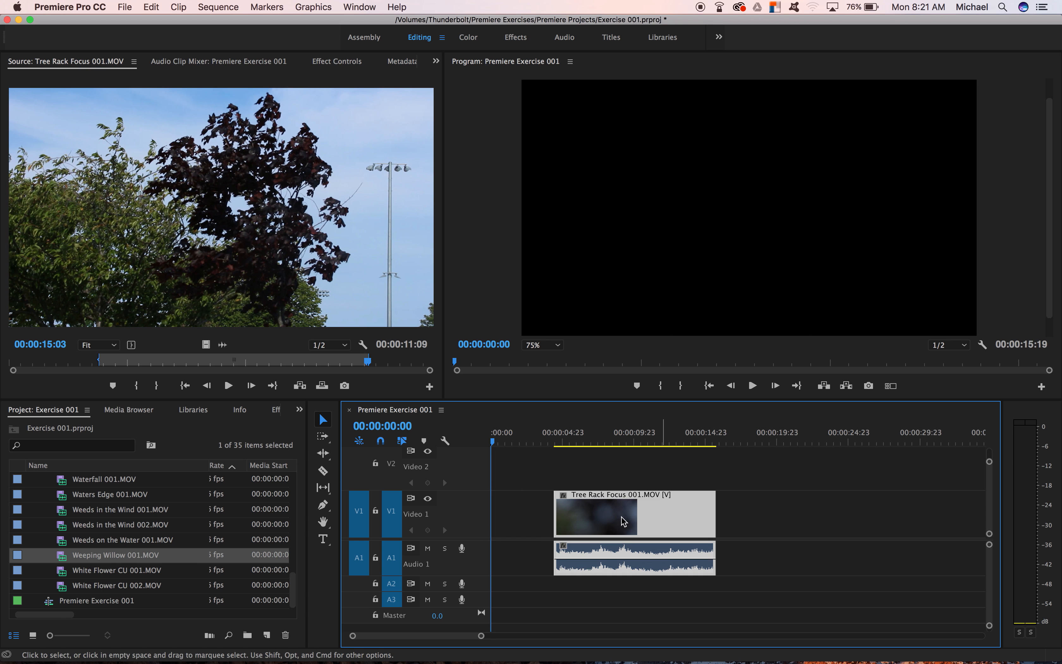
drag(624, 522, 562, 521)
key(space)
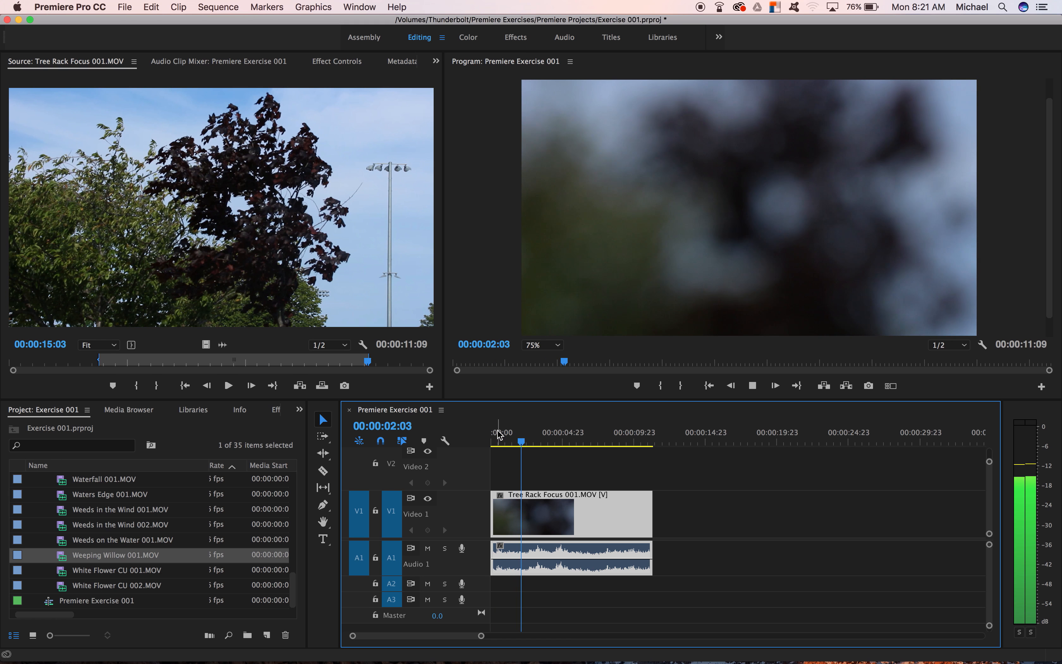
key(space)
Step: Move the Tree Rack Focus clip to start at 00:00:05:06 and place the playhead at its first frame
drag(594, 513, 664, 511)
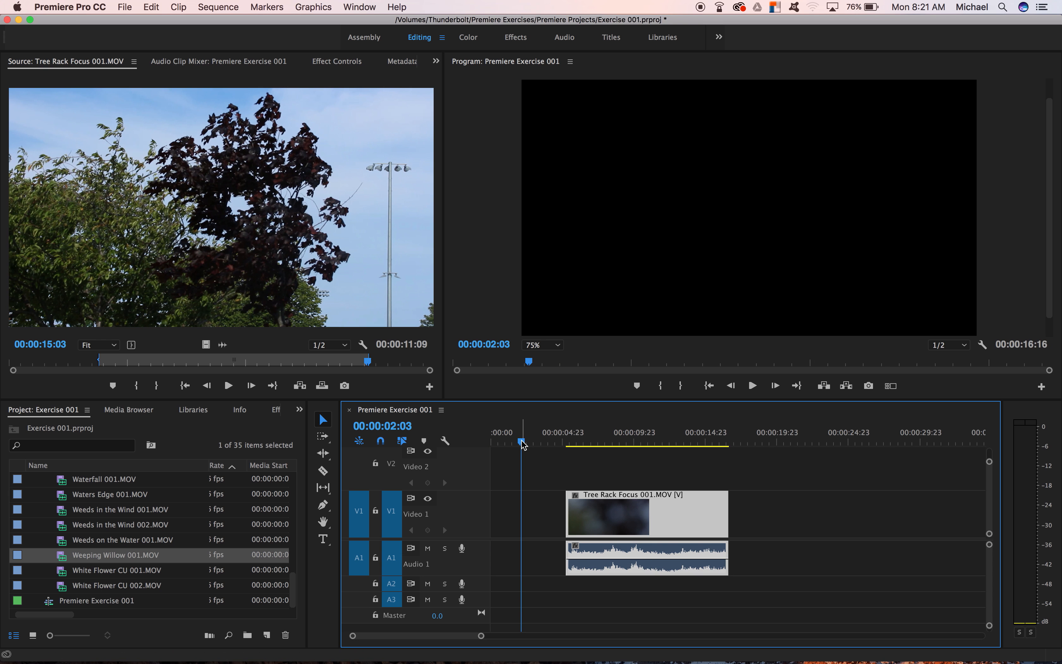
drag(522, 441, 560, 465)
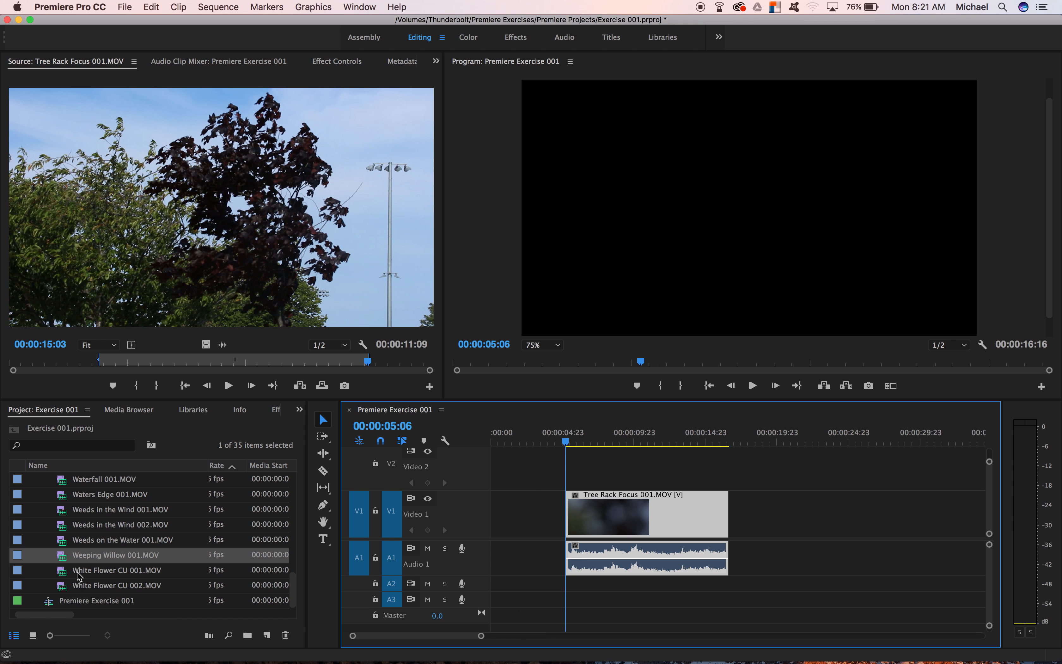
Step: Load Waterfall 001.MOV into the Source monitor, play it, rewind at increased speed and stop at 00:00:05:06
scroll(77, 572, up, 3)
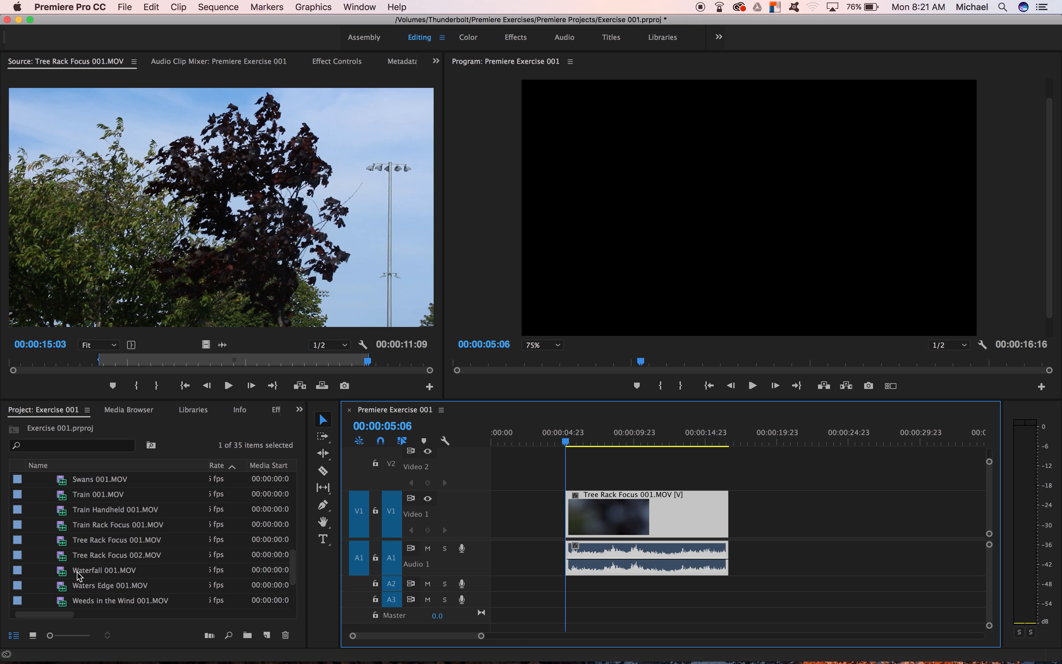
scroll(77, 573, down, 3)
double_click(63, 482)
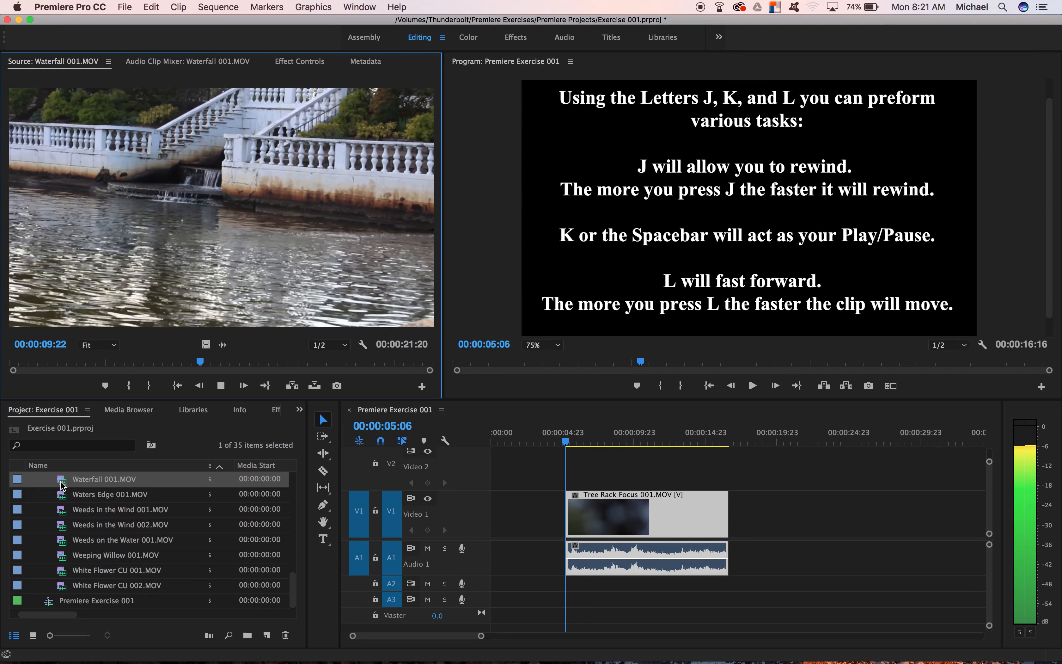
key(k)
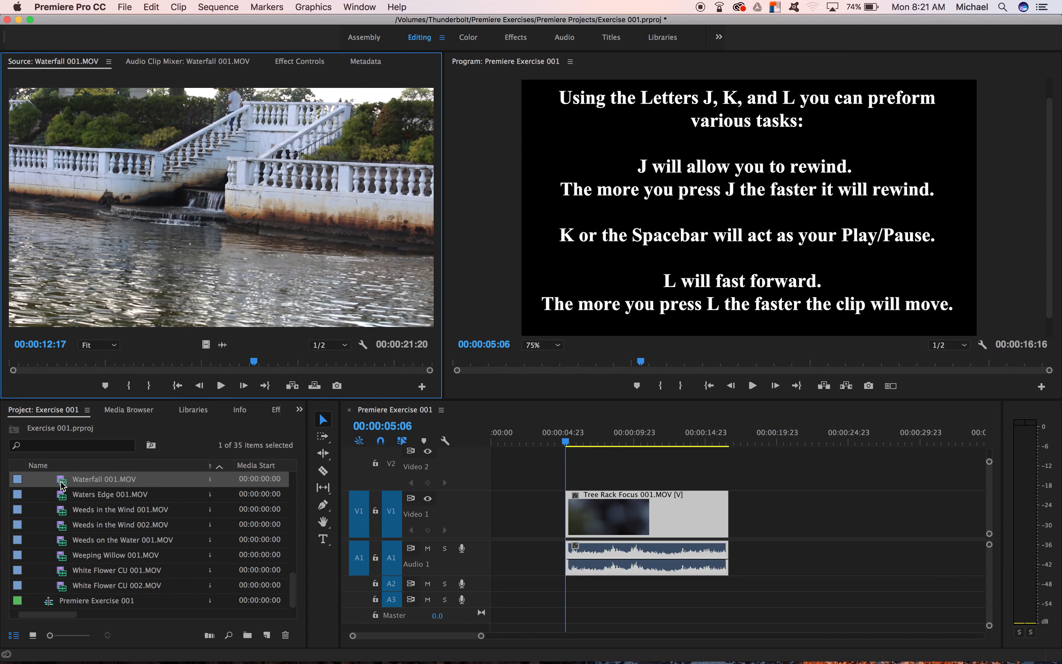
key(j)
key(j)
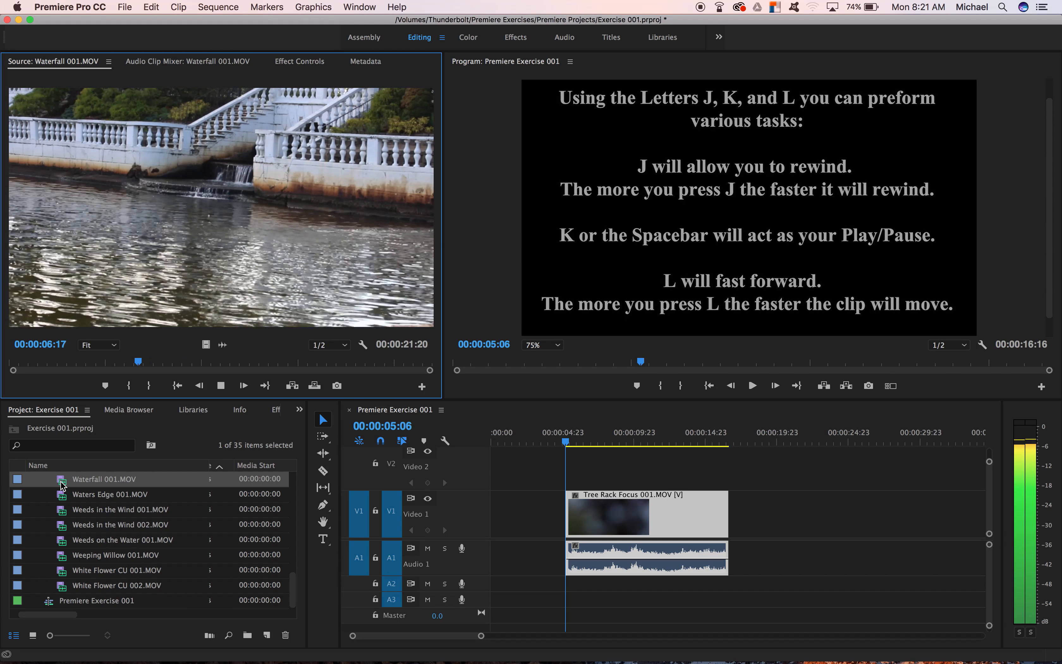
key(k)
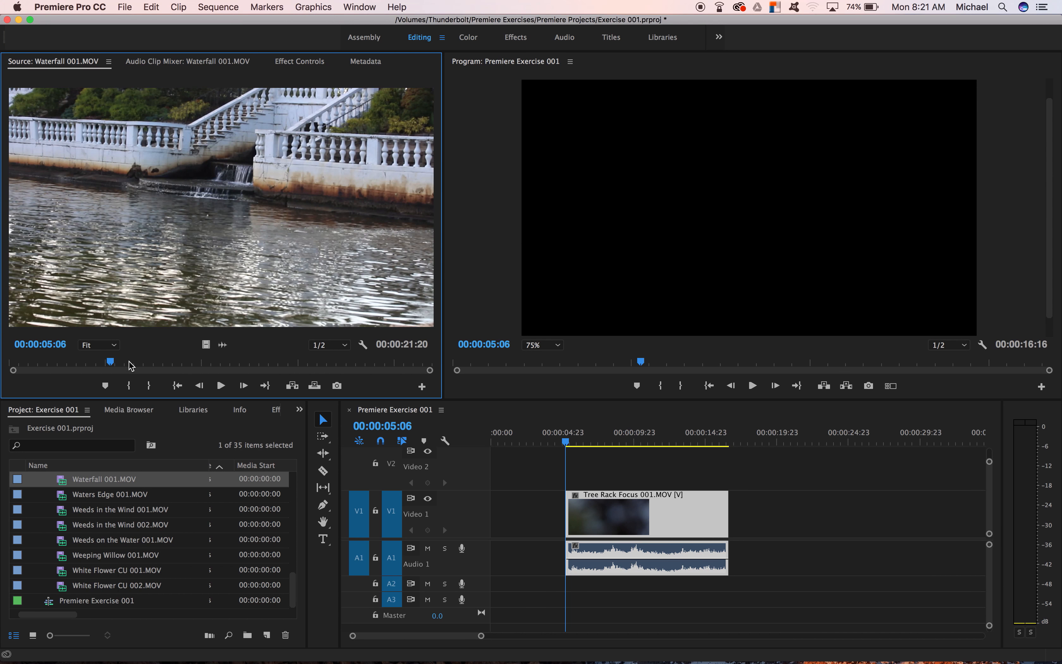
Step: Mark Waterfall 001.MOV from 00:00:05:06 to 00:00:10:05 and place it directly after the Tree Rack Focus clip on V1
key(i)
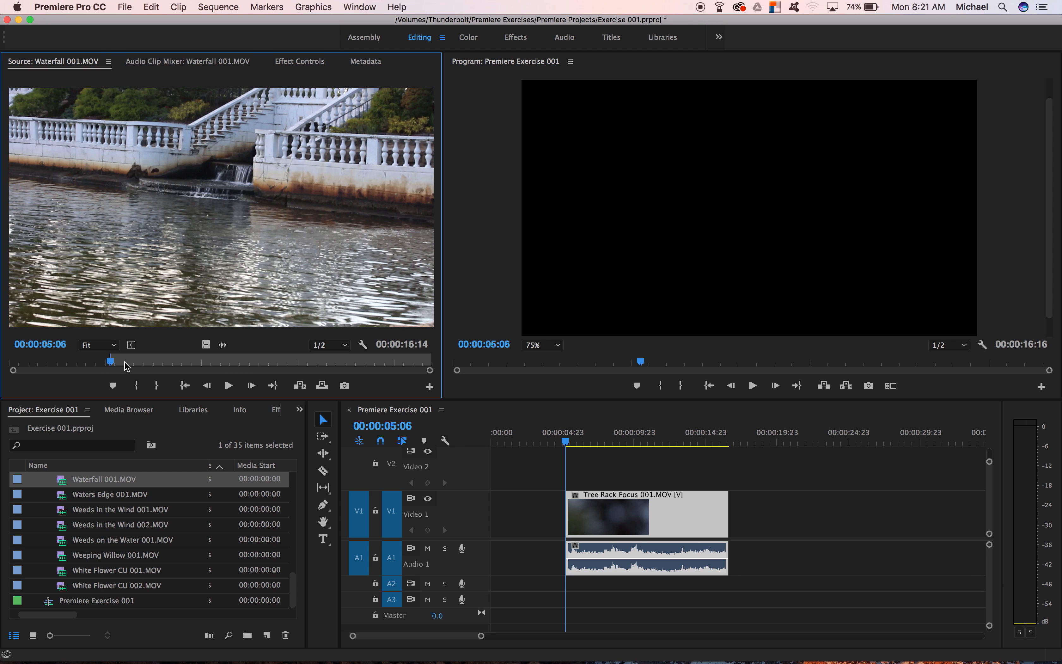
drag(110, 366, 207, 379)
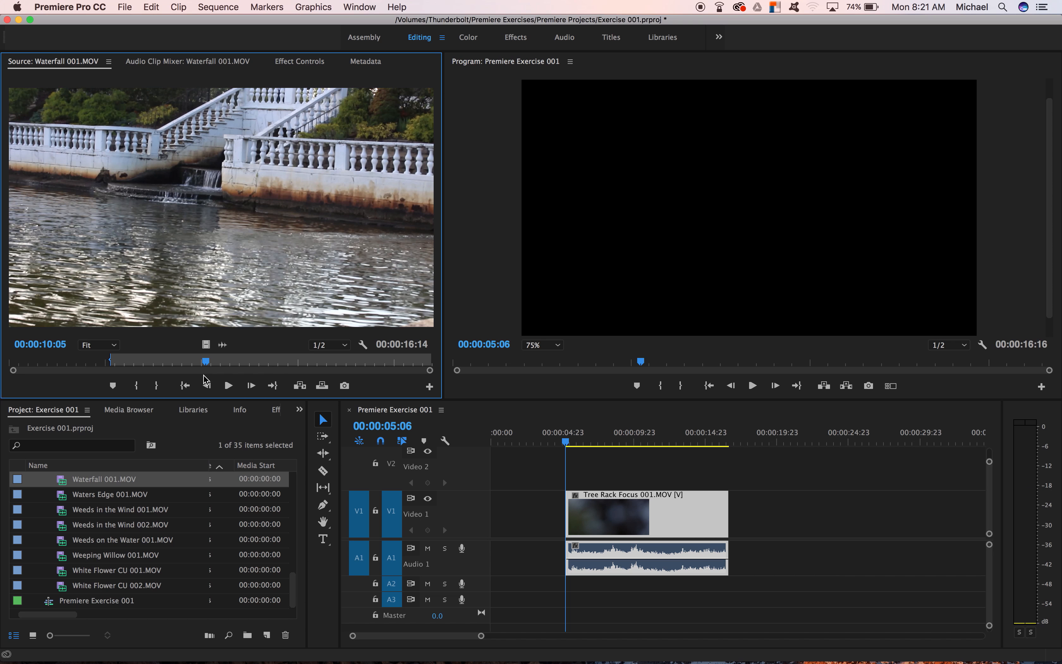
key(o)
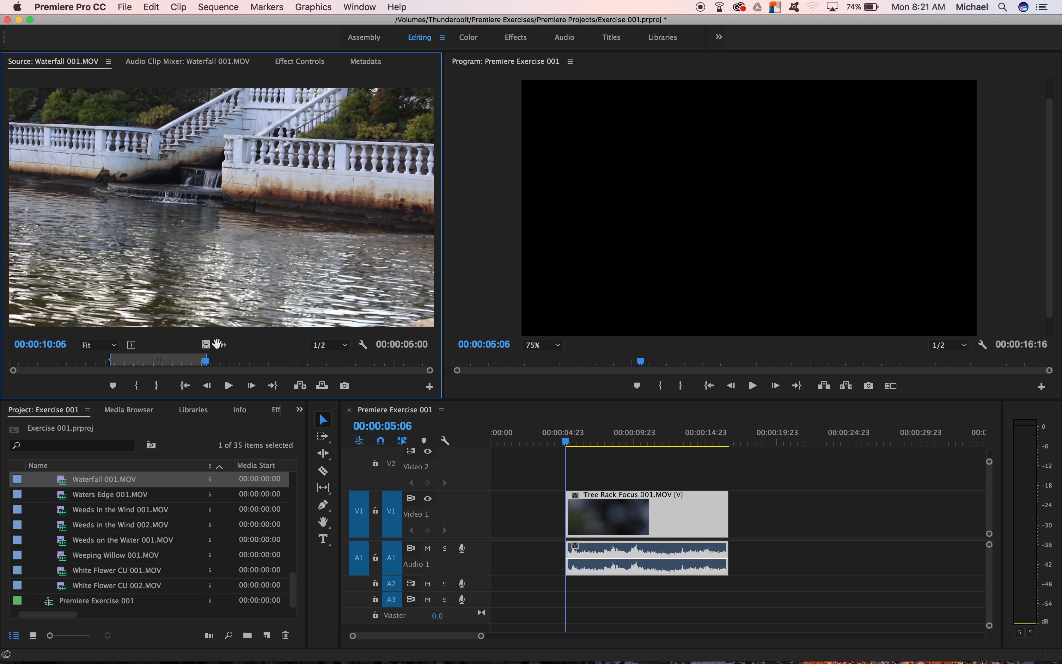
drag(224, 243, 759, 514)
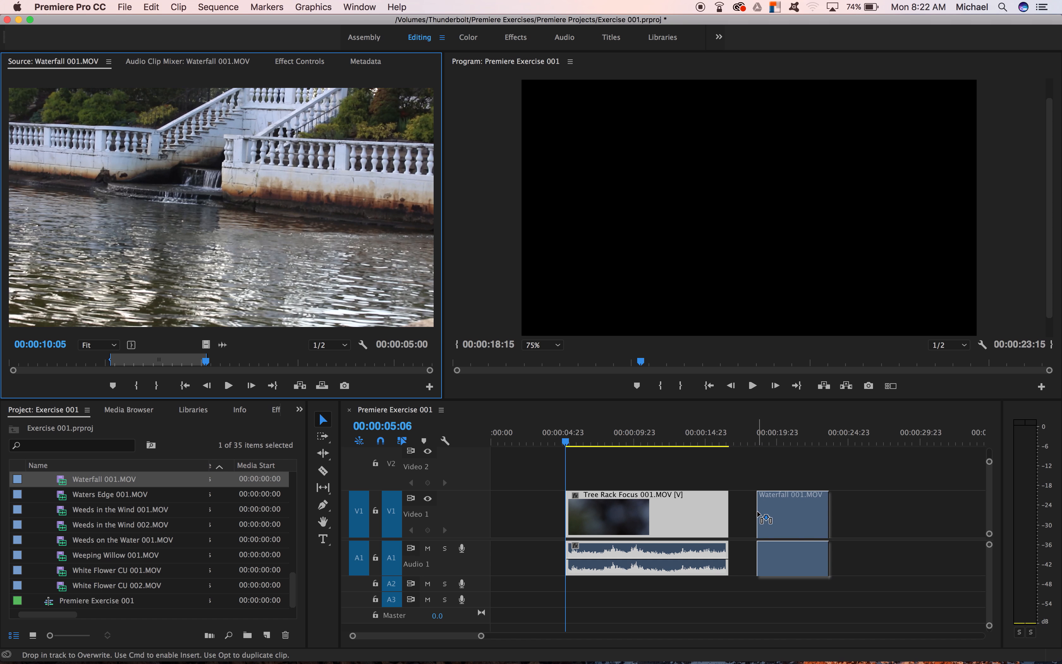
drag(759, 514, 734, 520)
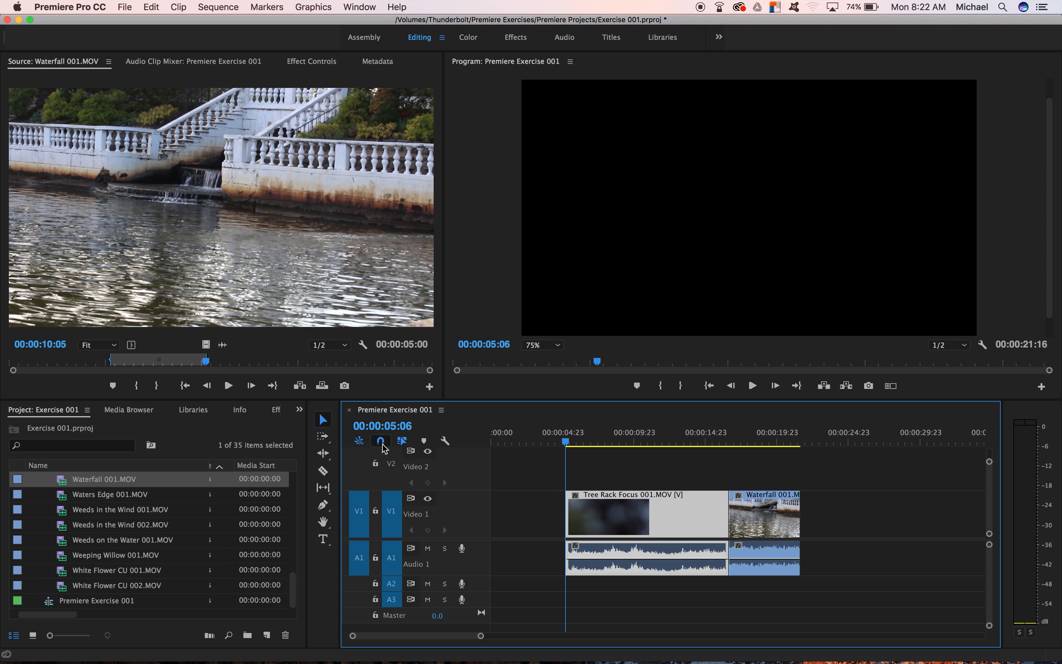
Step: Fast-forward the sequence from 00:00:04:13 into the Waterfall clip, stop, and return the playhead to the cut between the two clips
drag(567, 445, 558, 446)
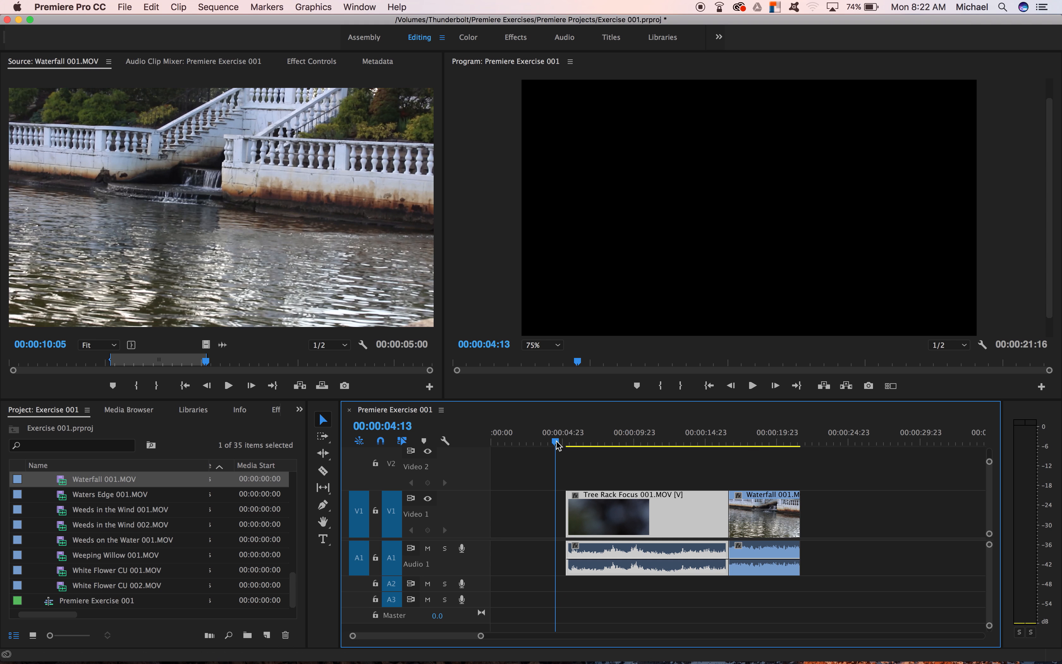
key(l)
key(l)
key(l)
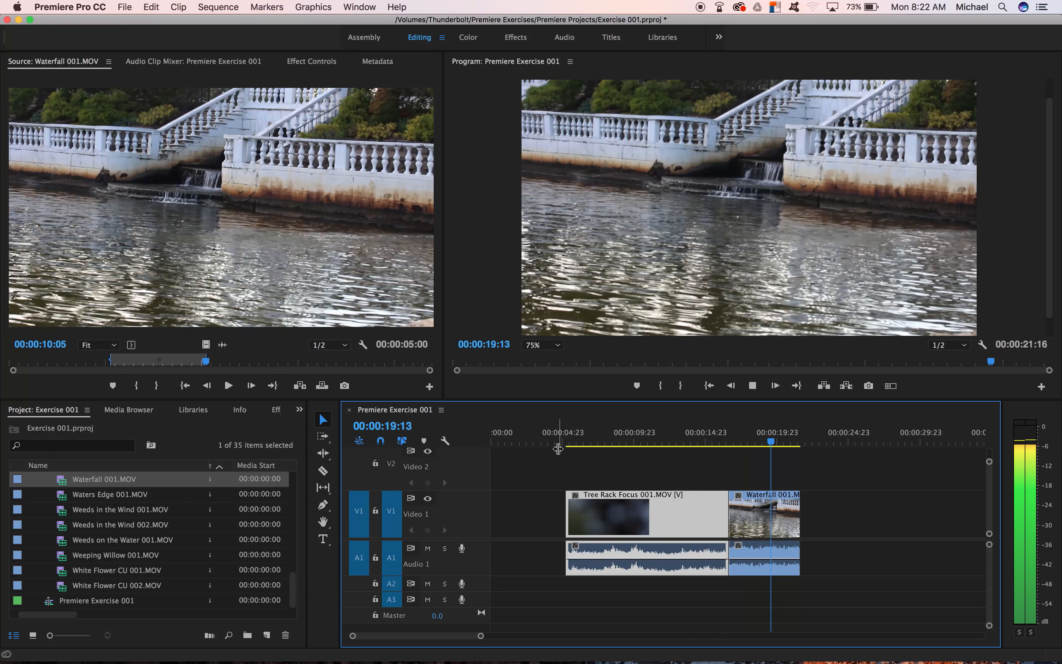
key(k)
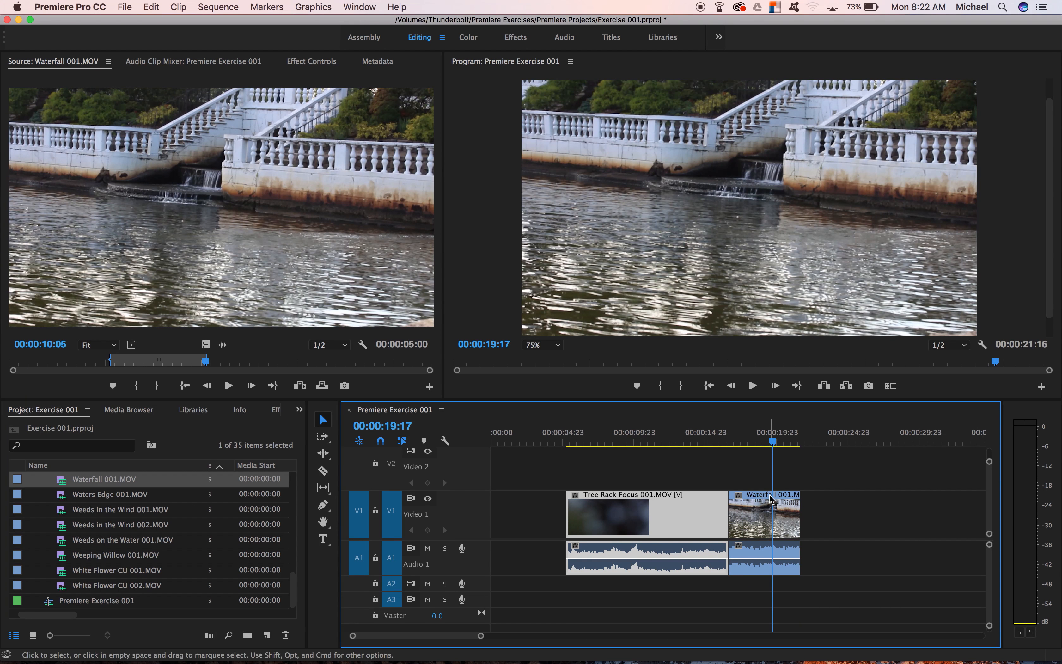
drag(774, 446, 731, 443)
Step: Find the clip Girl by the Lake 003.MOV in the project and load it into the Source monitor
scroll(98, 563, up, 3)
scroll(97, 564, up, 4)
double_click(97, 498)
scroll(97, 500, up, 3)
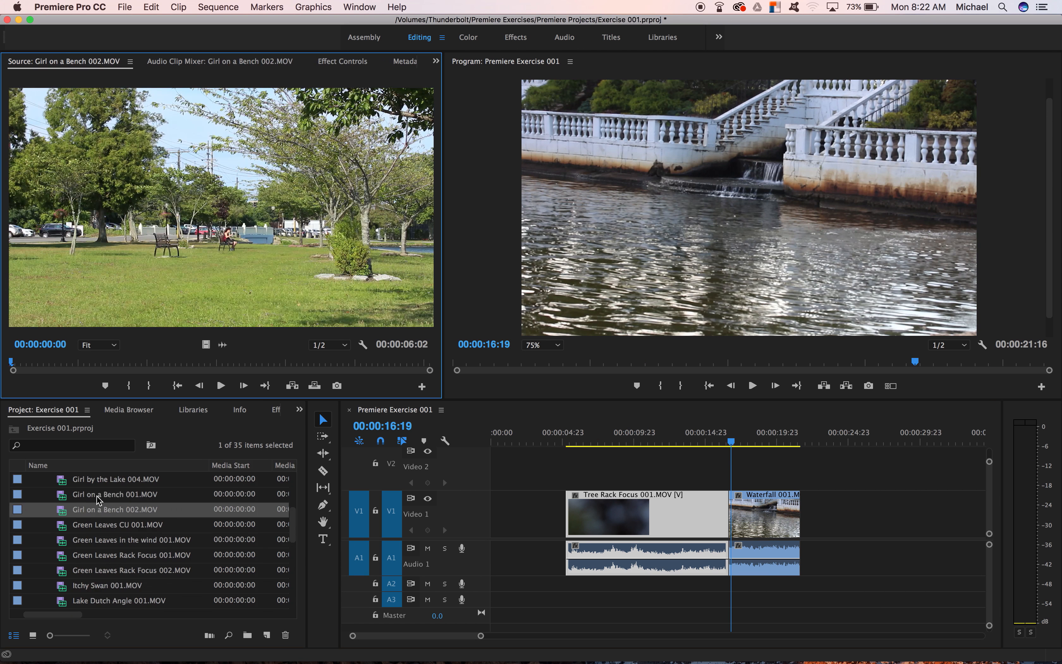
double_click(89, 497)
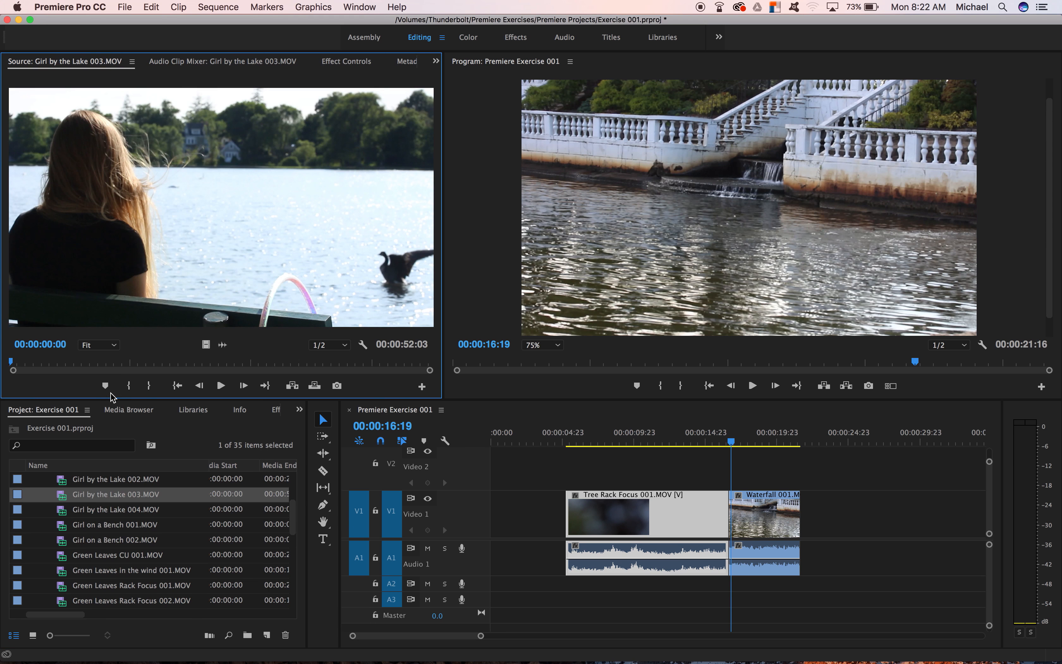
Step: Mark a 00:00:08:11 section of Girl by the Lake 003.MOV ending at 00:00:26:00 and place it directly after the Waterfall clip on V1
click(222, 386)
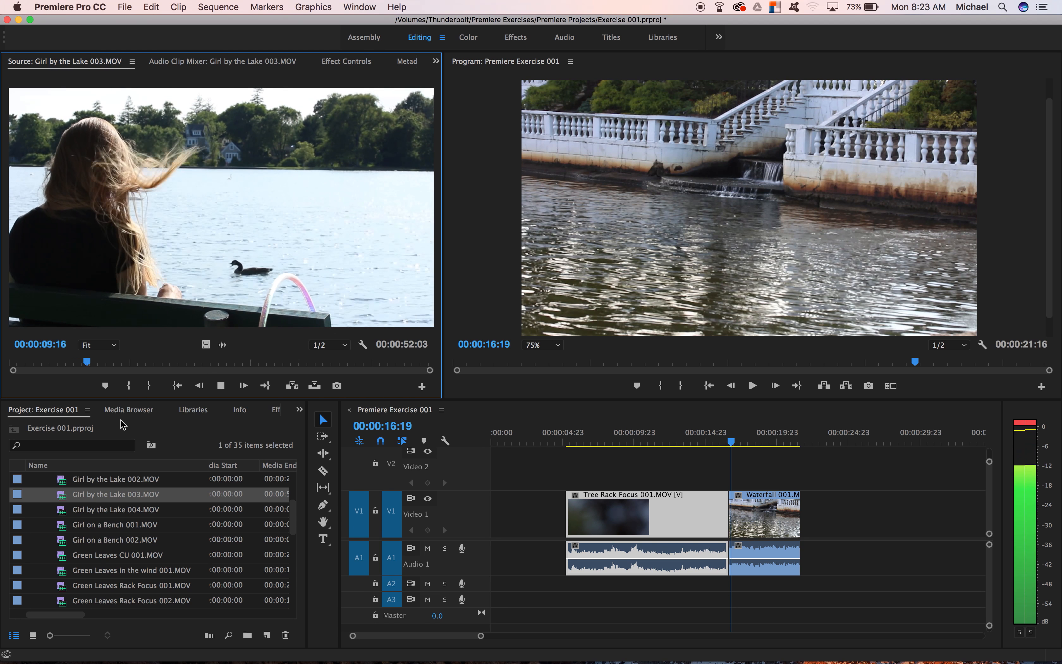
key(i)
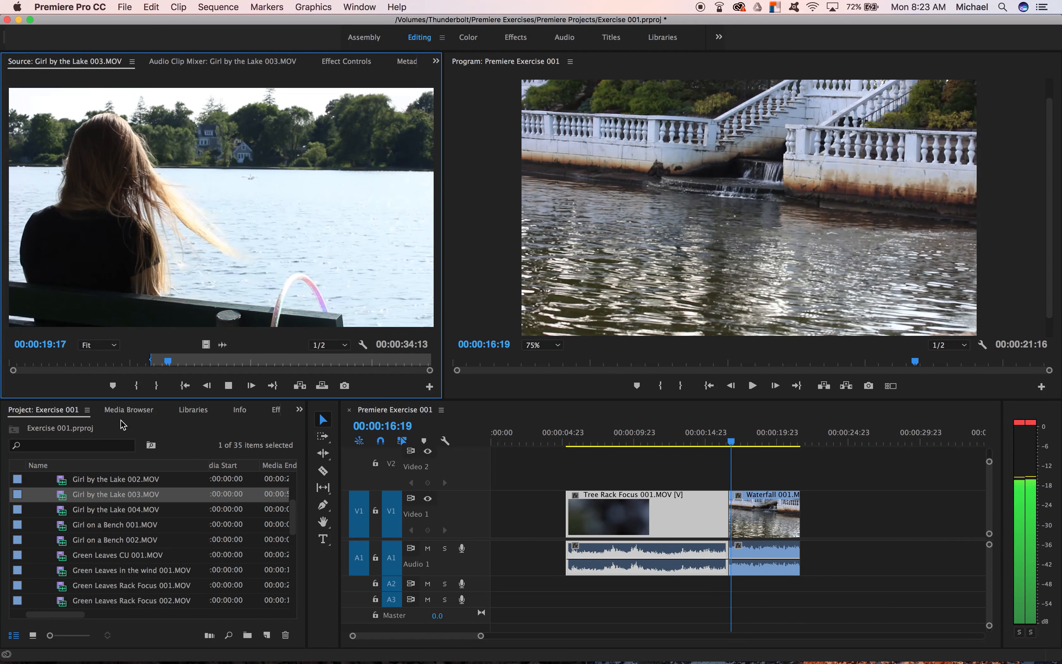
key(o)
click(219, 366)
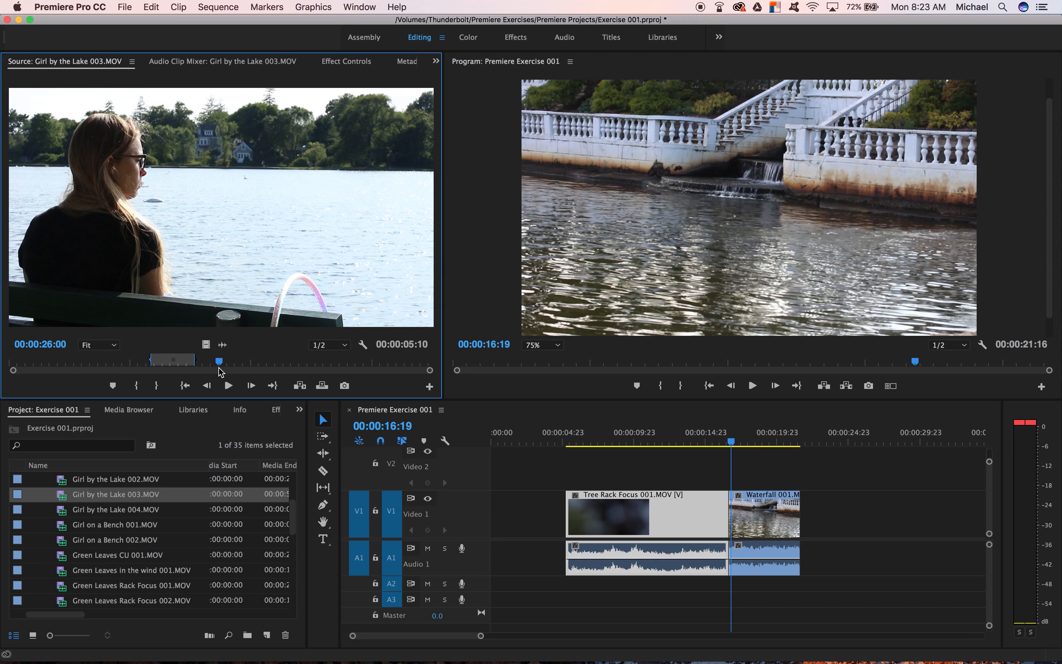
key(o)
drag(731, 448, 804, 529)
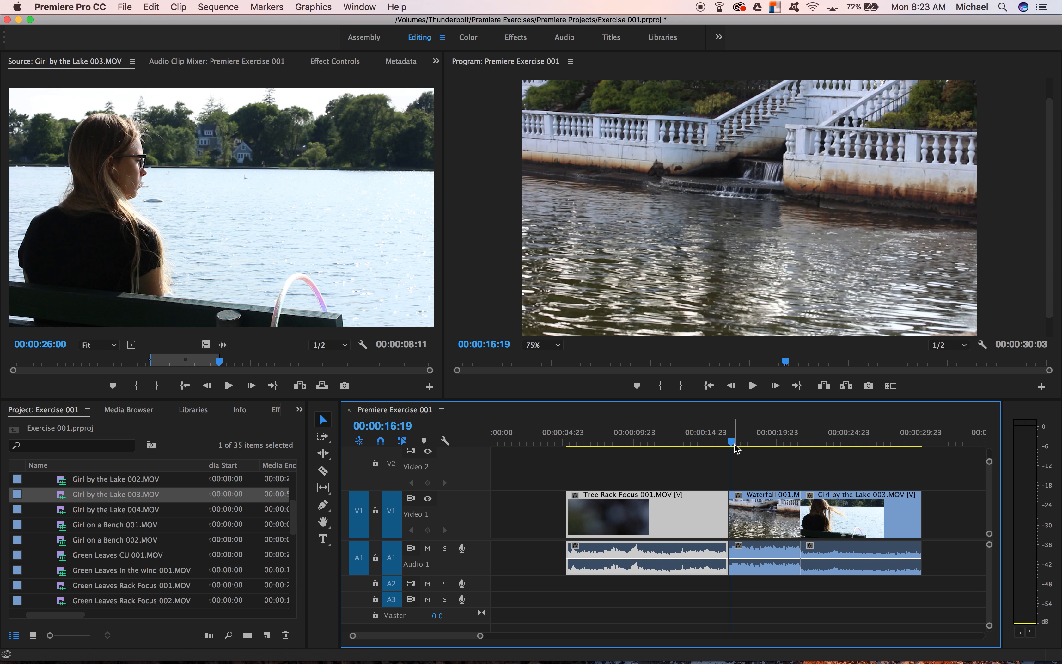
Step: Move the playhead to 00:00:08:10 over the Tree Rack Focus clip and switch to the Effects workspace
drag(732, 445, 613, 526)
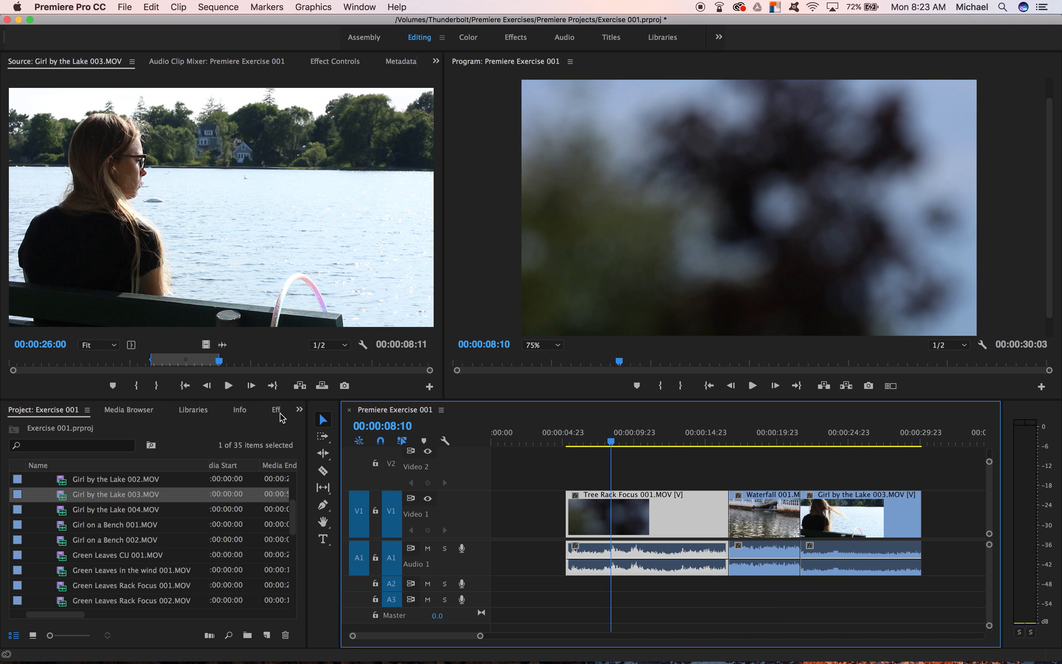
click(277, 410)
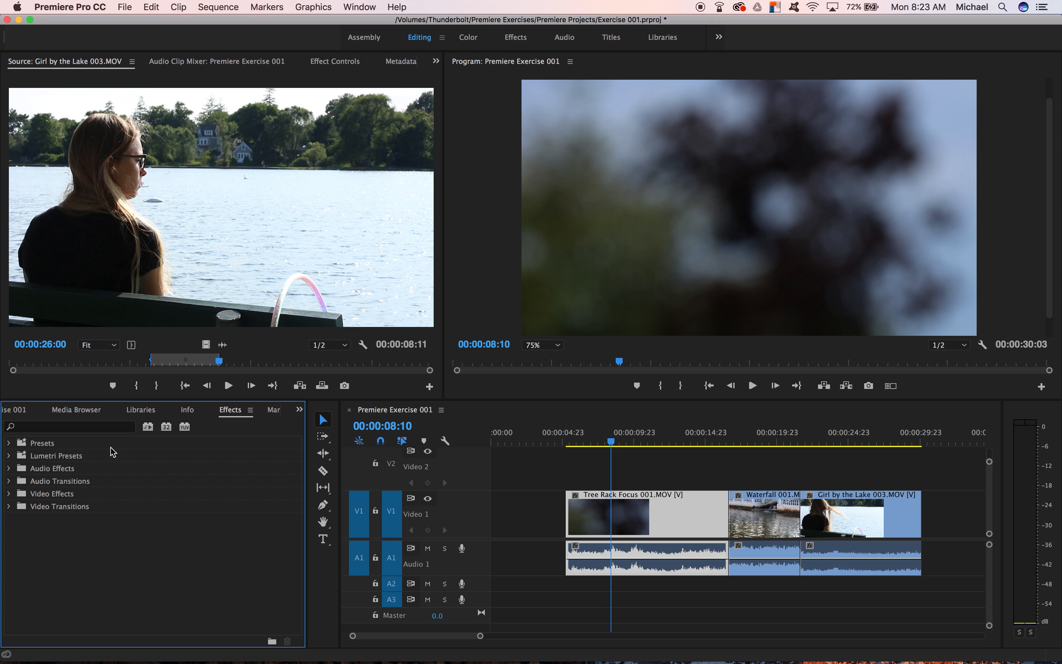
click(521, 40)
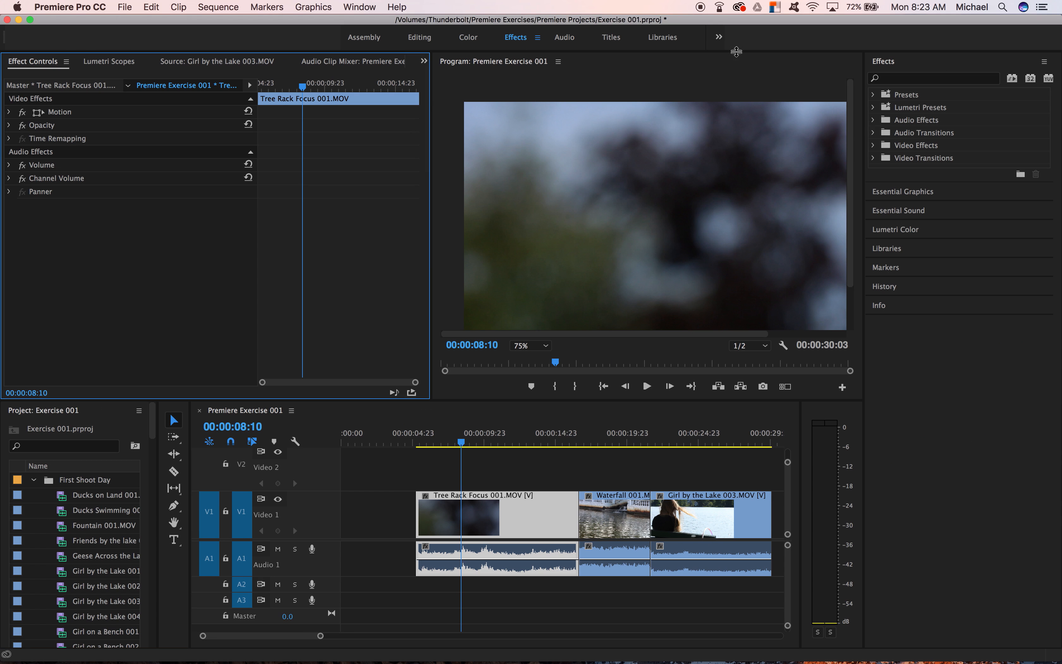
Step: Switch to the Editing workspace and search the effects for "dissolve"
click(418, 41)
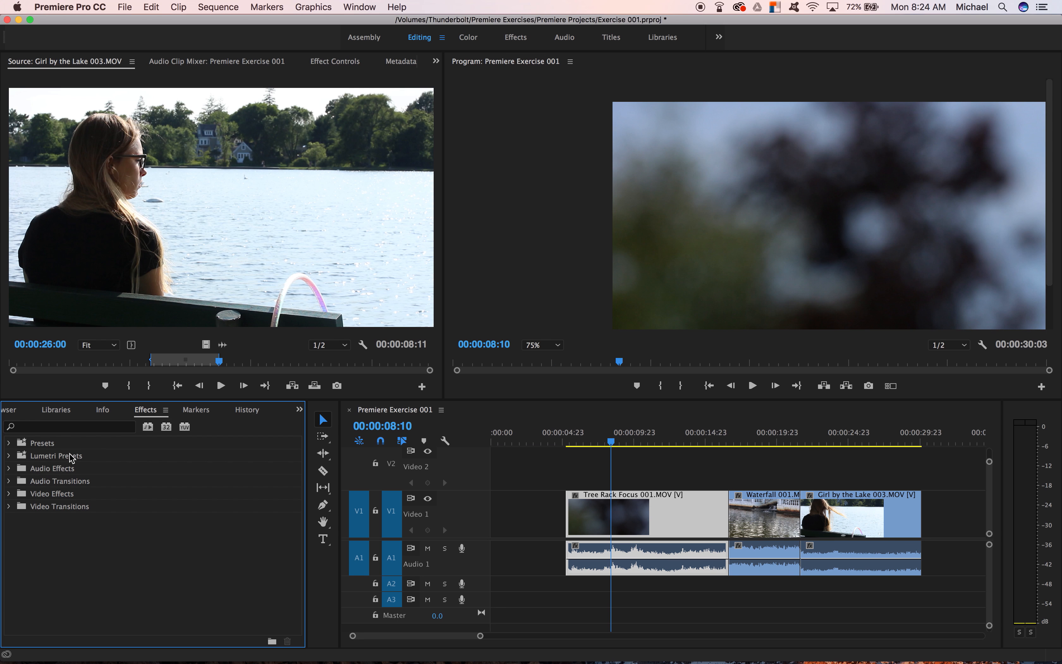
click(72, 427)
text(dissolve)
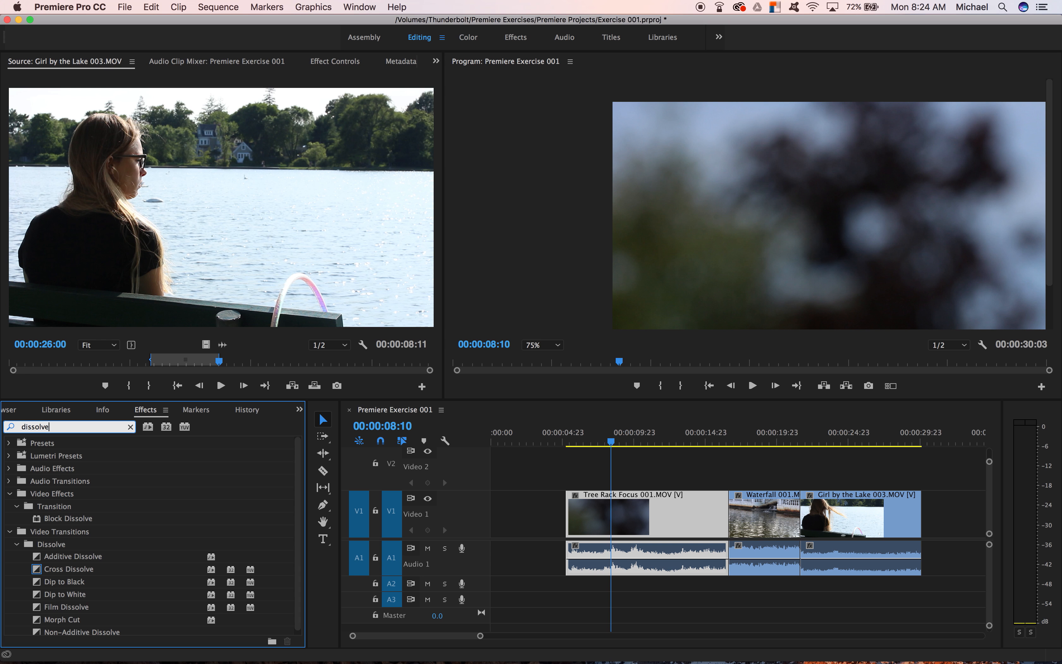
scroll(125, 569, down, 1)
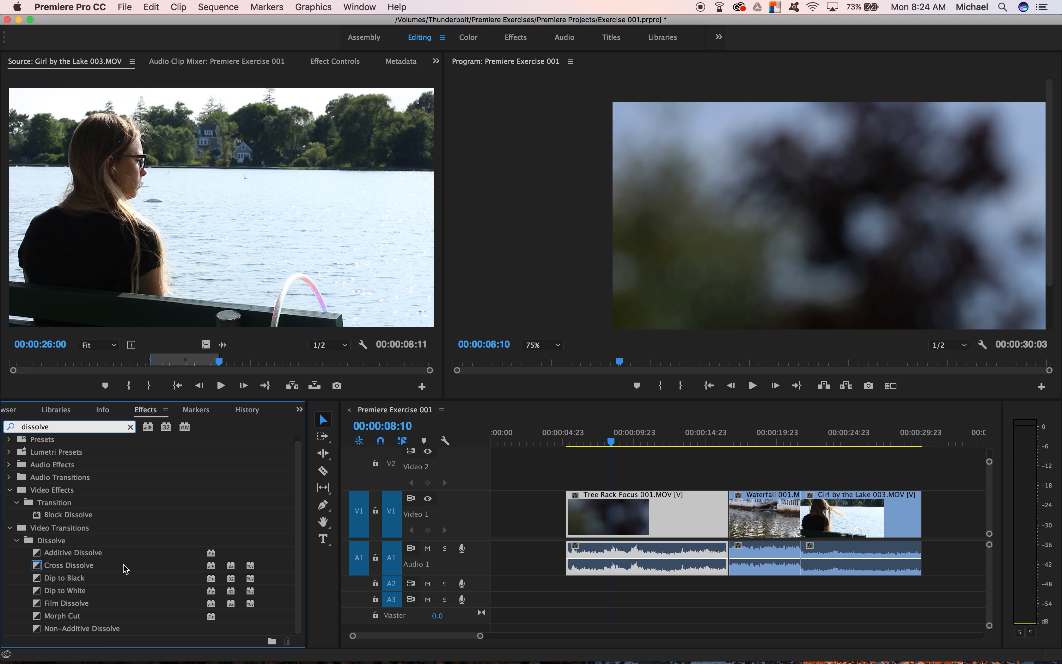
Step: Apply Cross Dissolve to both cuts on V1 and Dip to Black at the start of the first clip and end of the last clip
drag(37, 569, 729, 521)
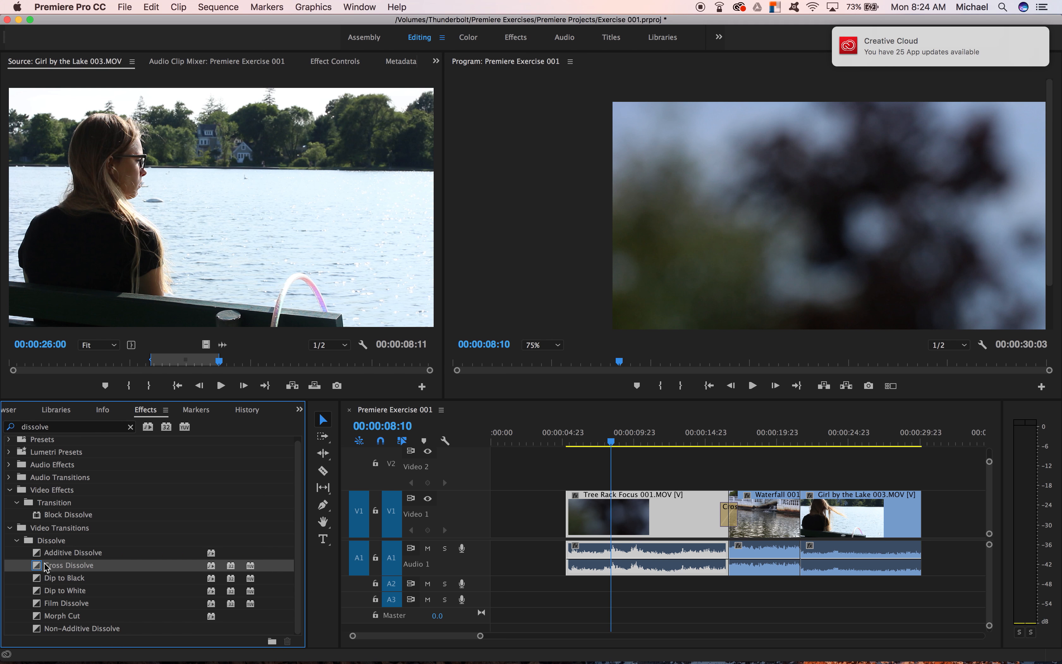
drag(37, 570, 800, 509)
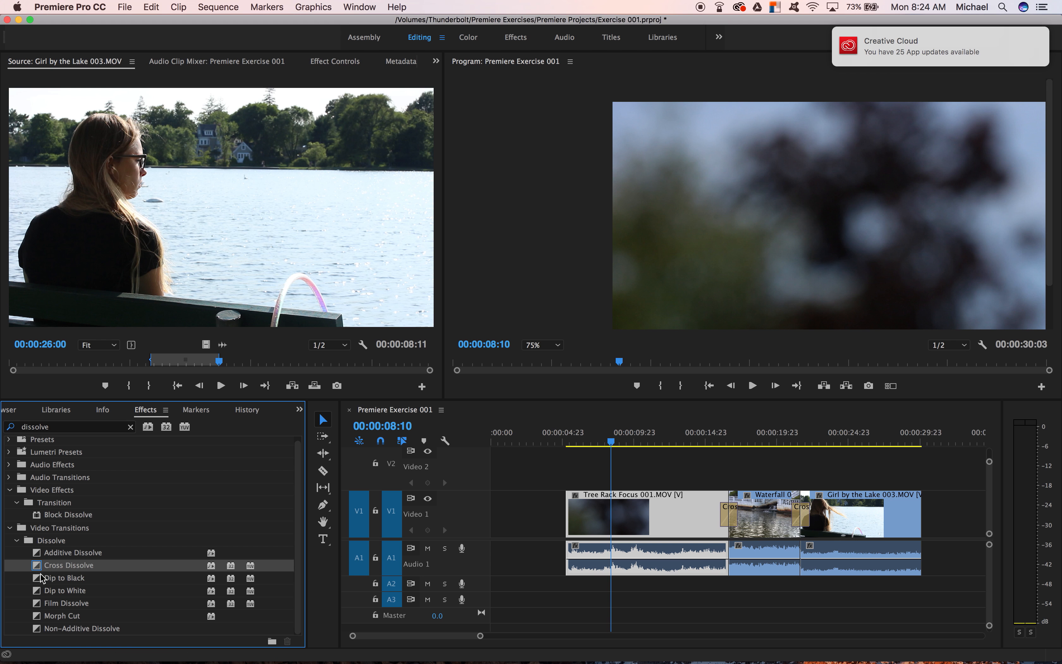
drag(46, 577, 576, 511)
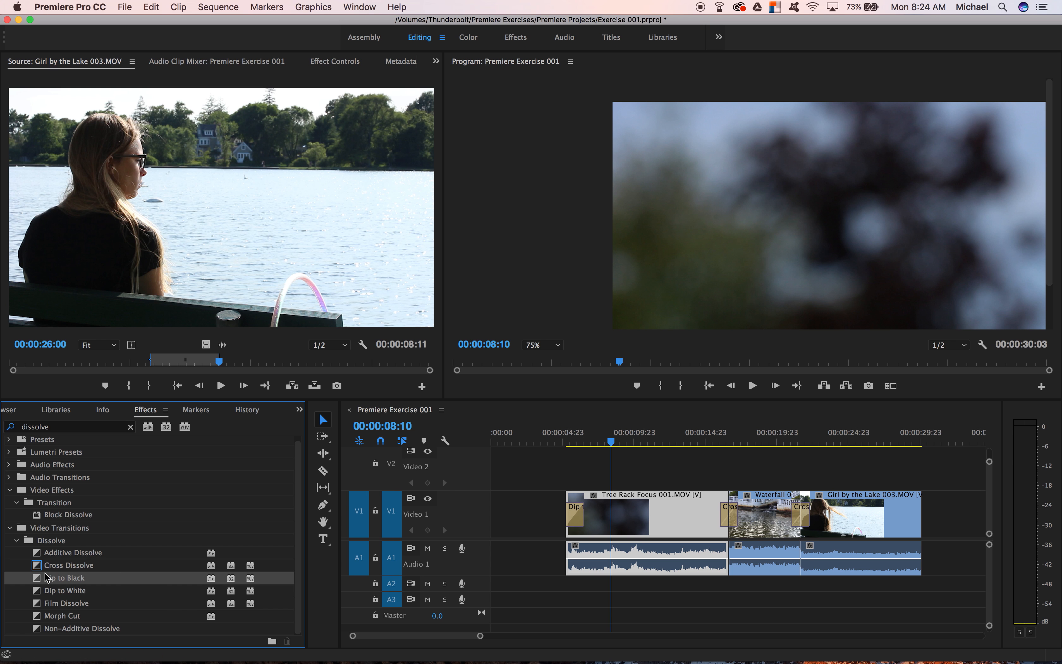
drag(293, 541, 918, 520)
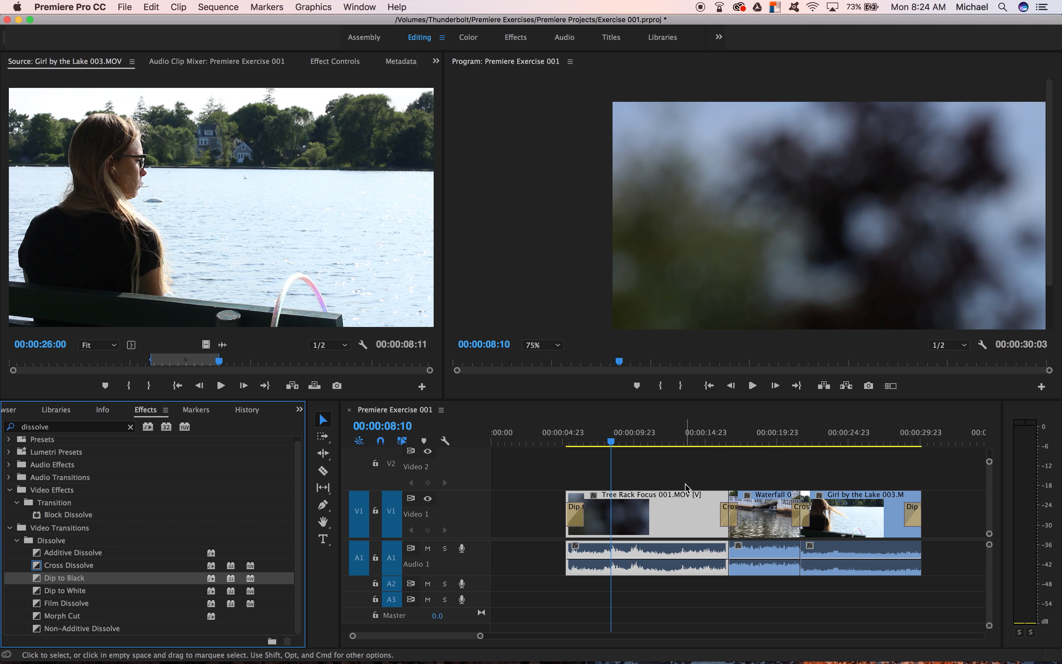
Step: Play the sequence from just before the first clip to review its transitions, stopping in the Girl by the Lake clip
drag(612, 445, 563, 455)
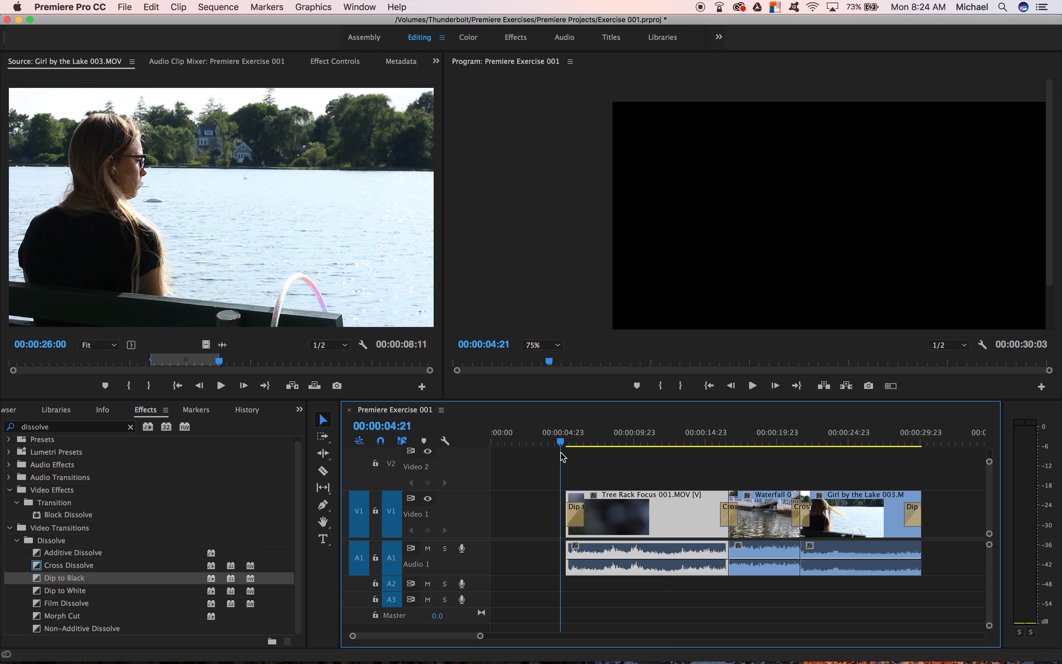
key(space)
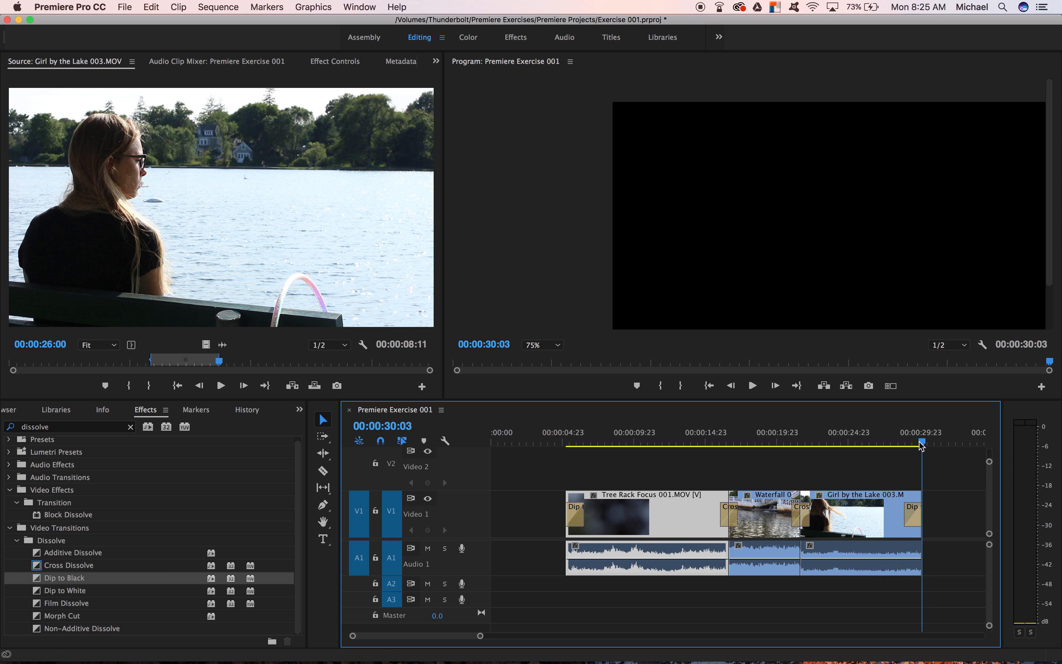
drag(922, 445, 561, 484)
key(space)
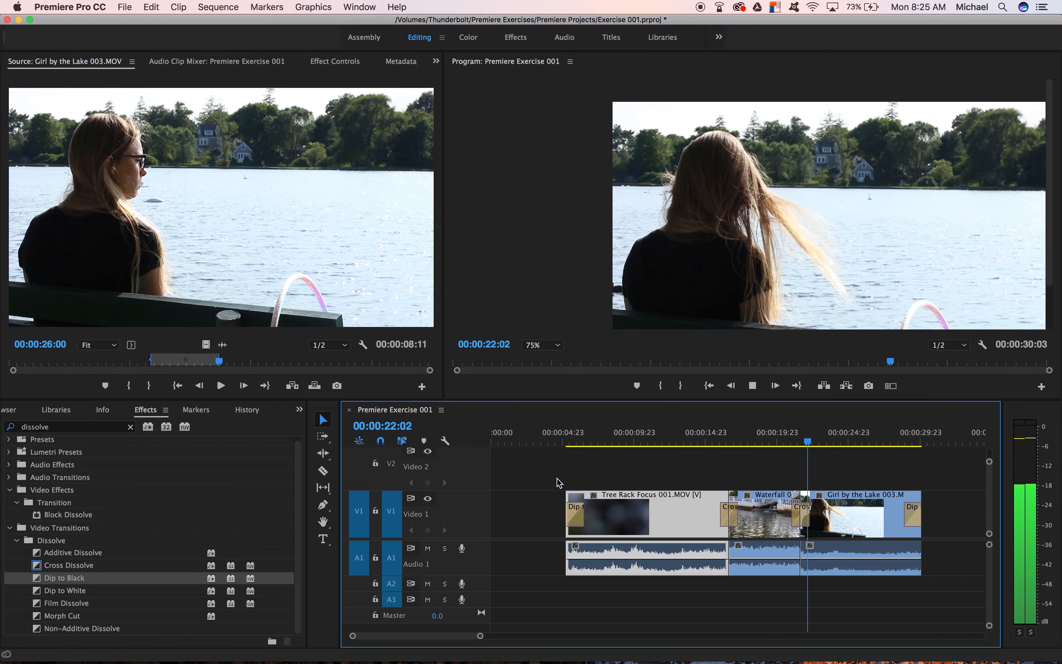
key(space)
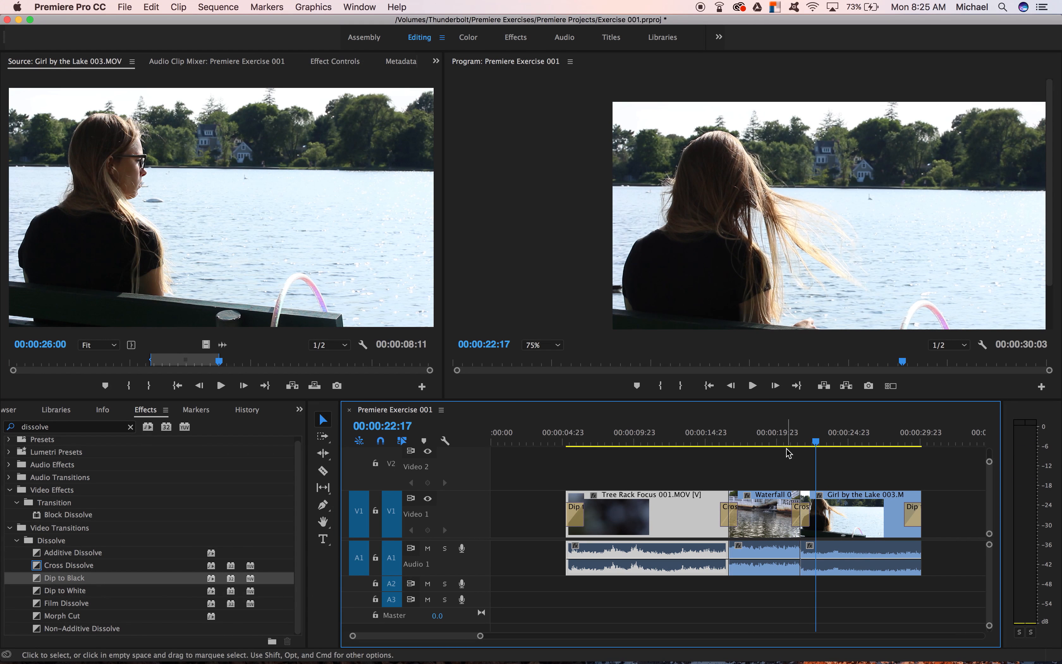
mouse_move(819, 443)
mouse_down()
mouse_move(784, 444)
mouse_move(814, 445)
mouse_up()
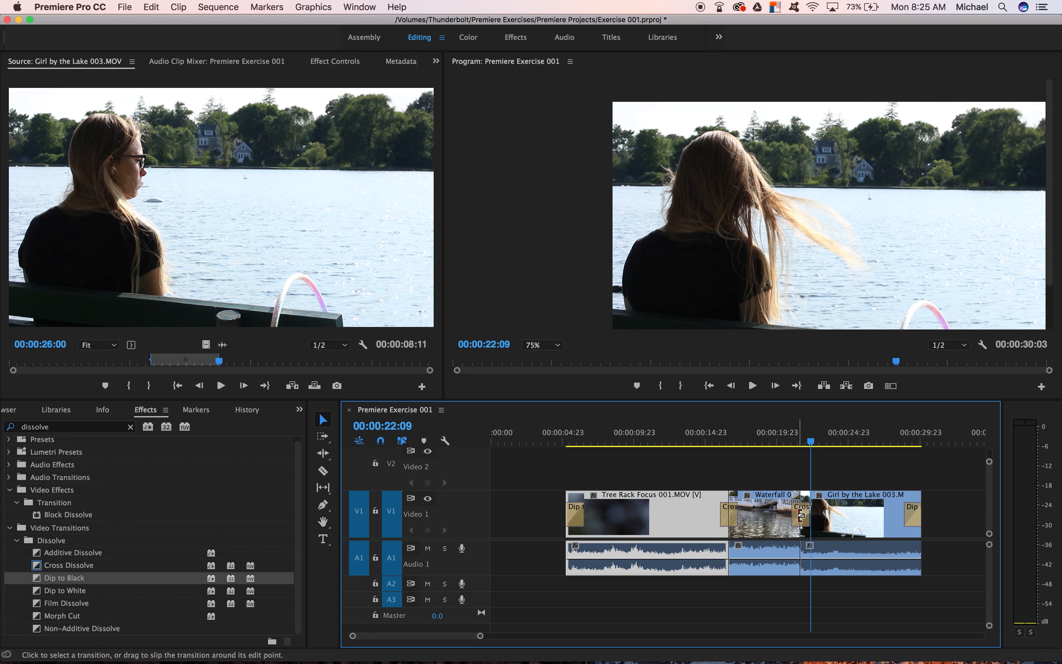
Step: Remove the Cross Dissolve between Waterfall and Girl by the Lake, and cut off the Waterfall clip's end from 00:00:20:09
click(799, 516)
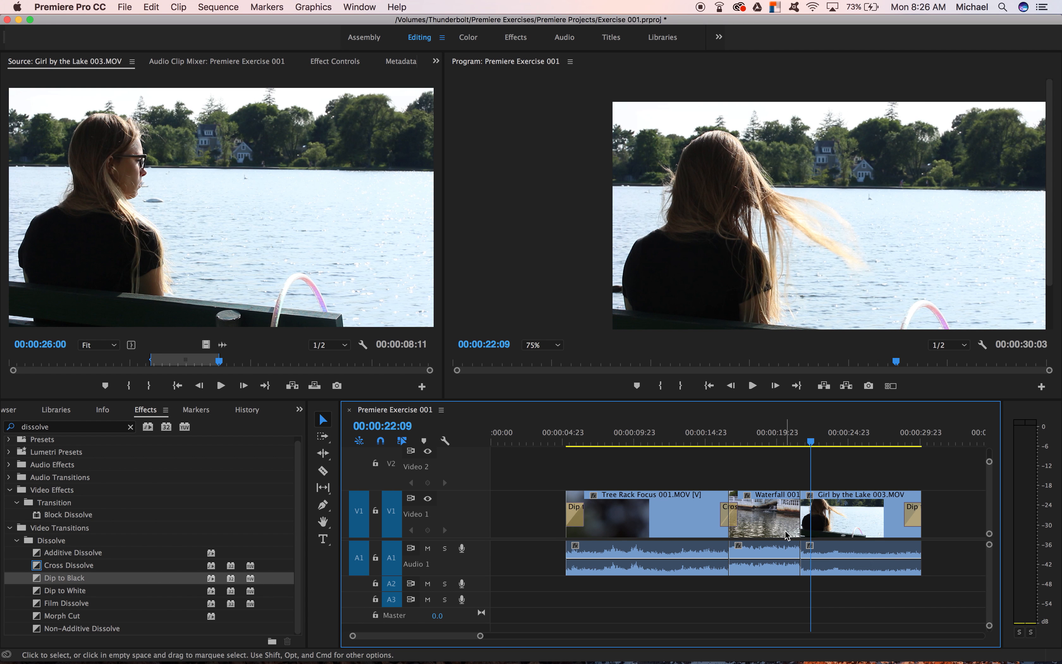
drag(813, 445, 785, 455)
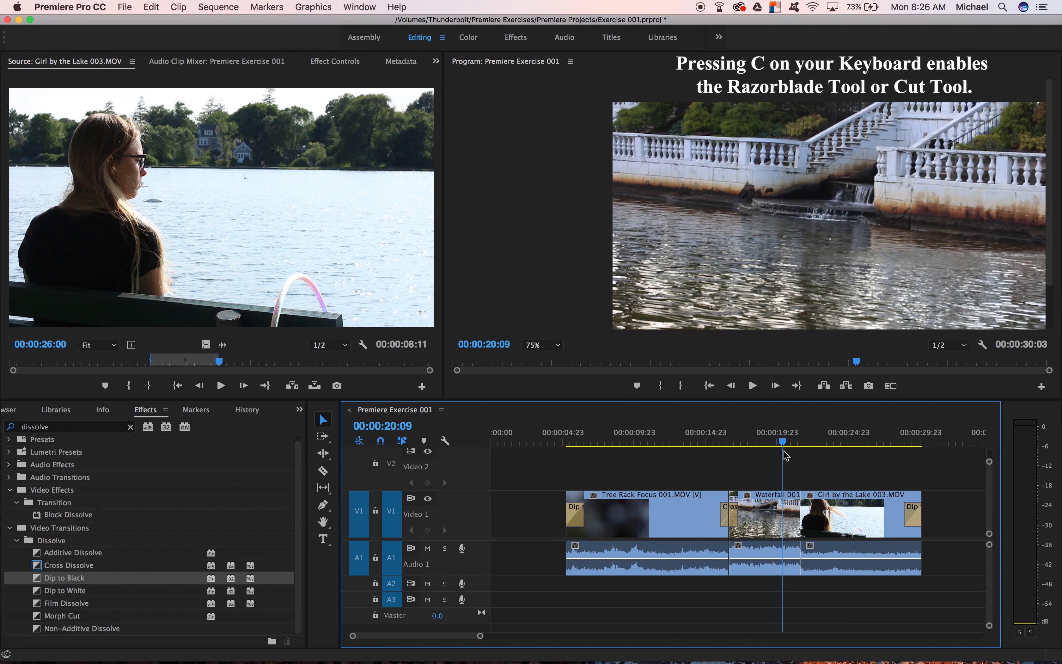
key(c)
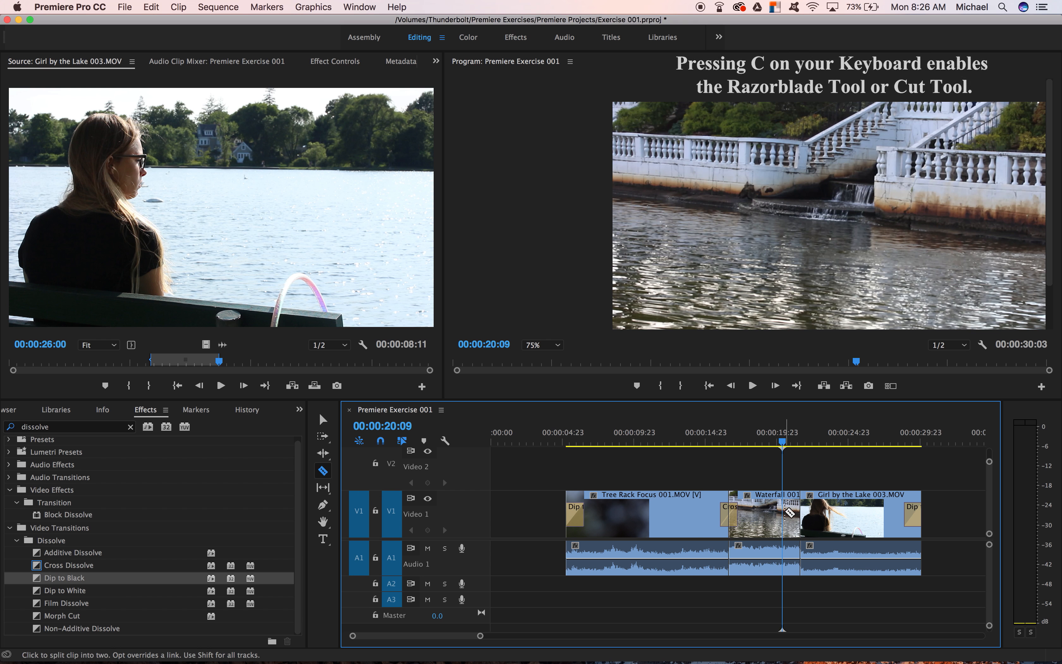
click(783, 511)
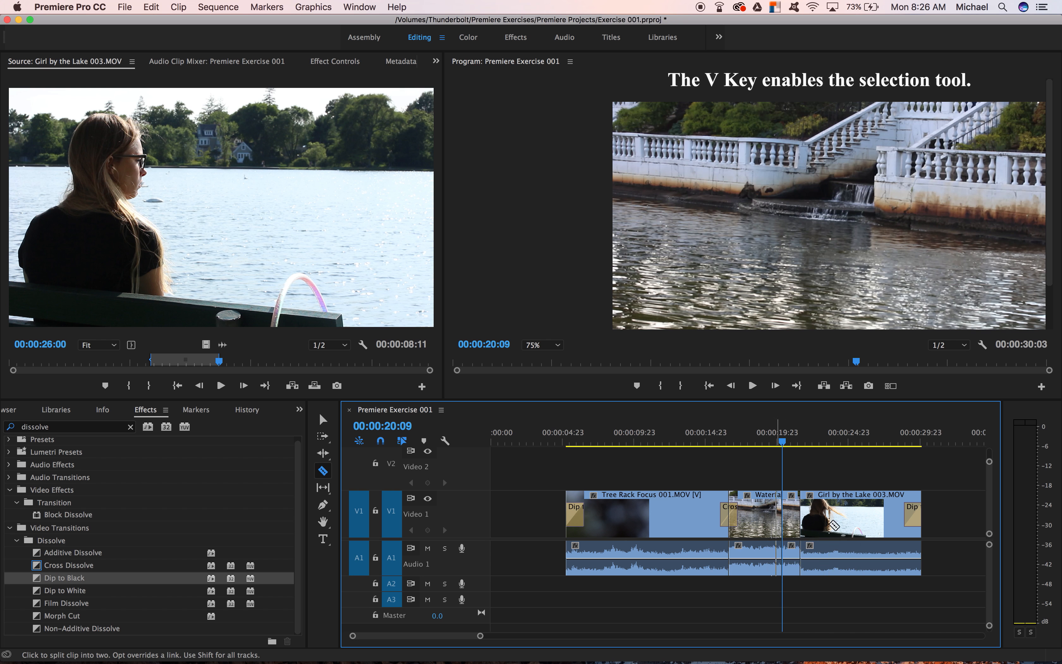
key(v)
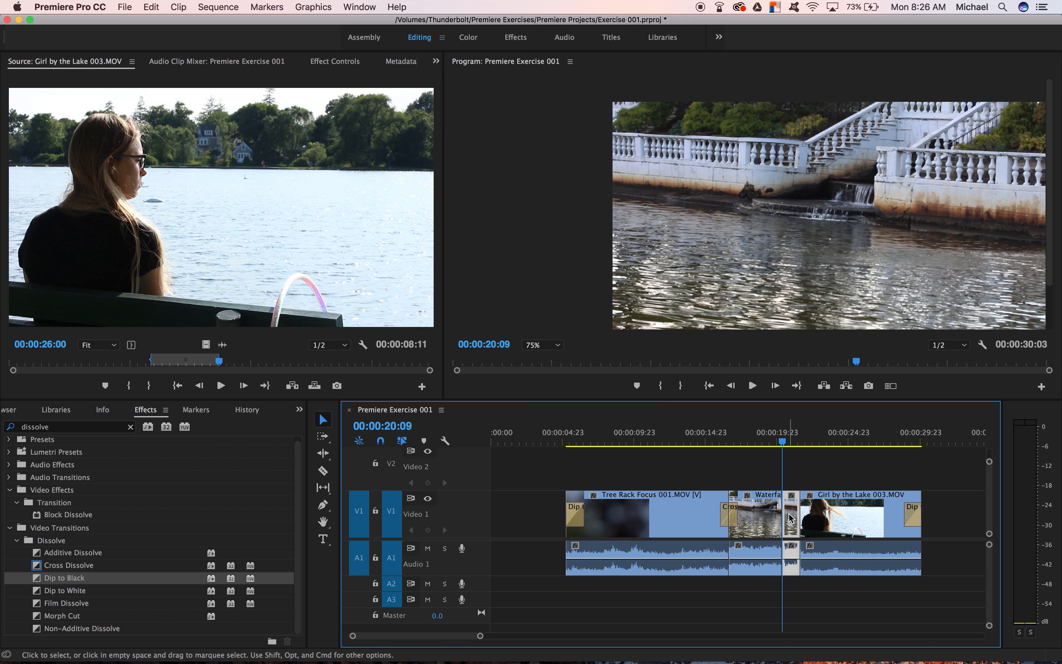
mouse_move(791, 518)
key(Delete)
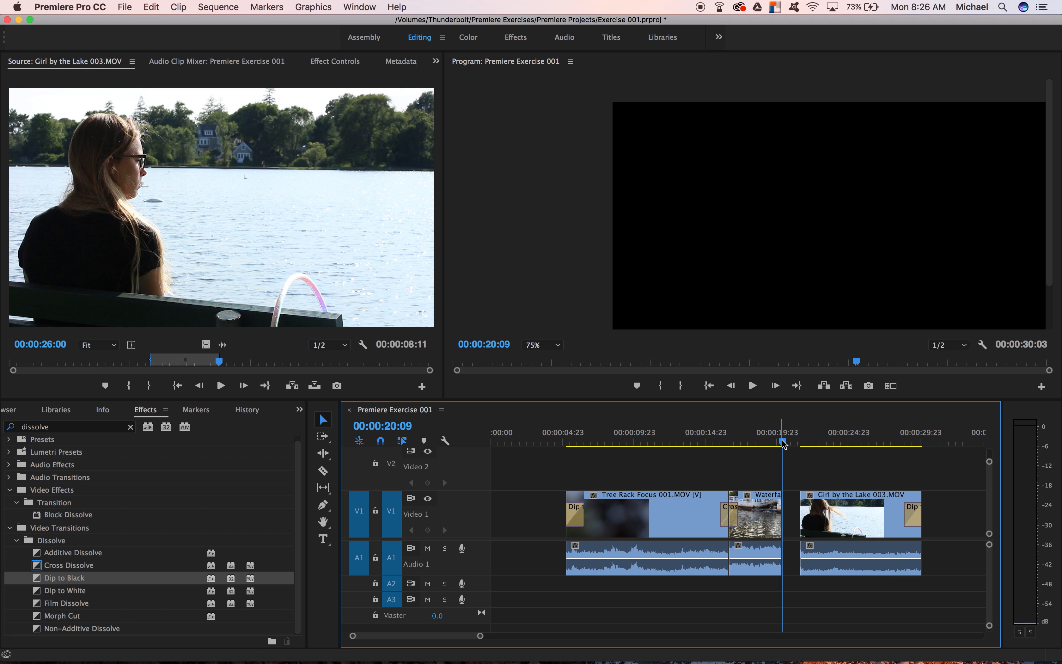
Step: Ripple delete the gap between the Waterfall and Girl by the Lake clips and move the playhead to their cut
drag(783, 440, 758, 473)
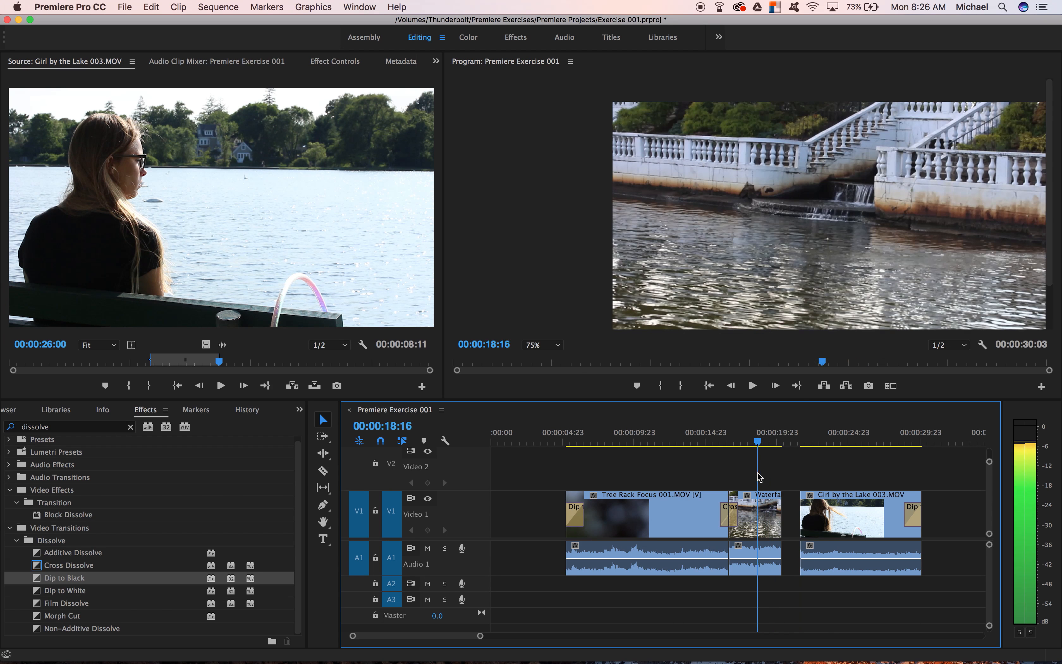
right_click(792, 515)
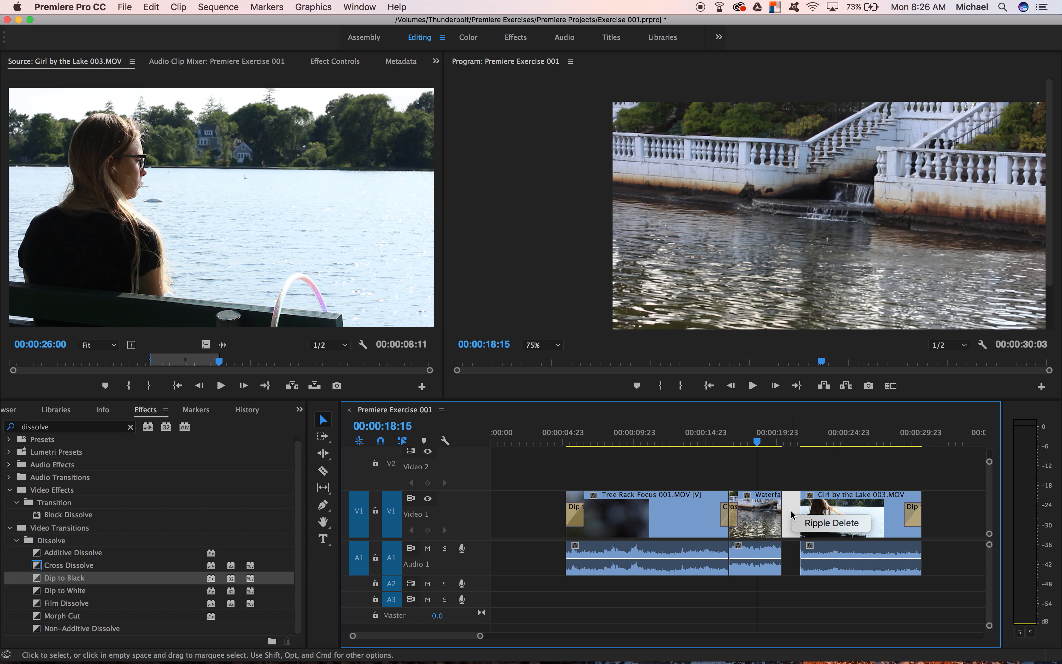
click(823, 522)
key(Down)
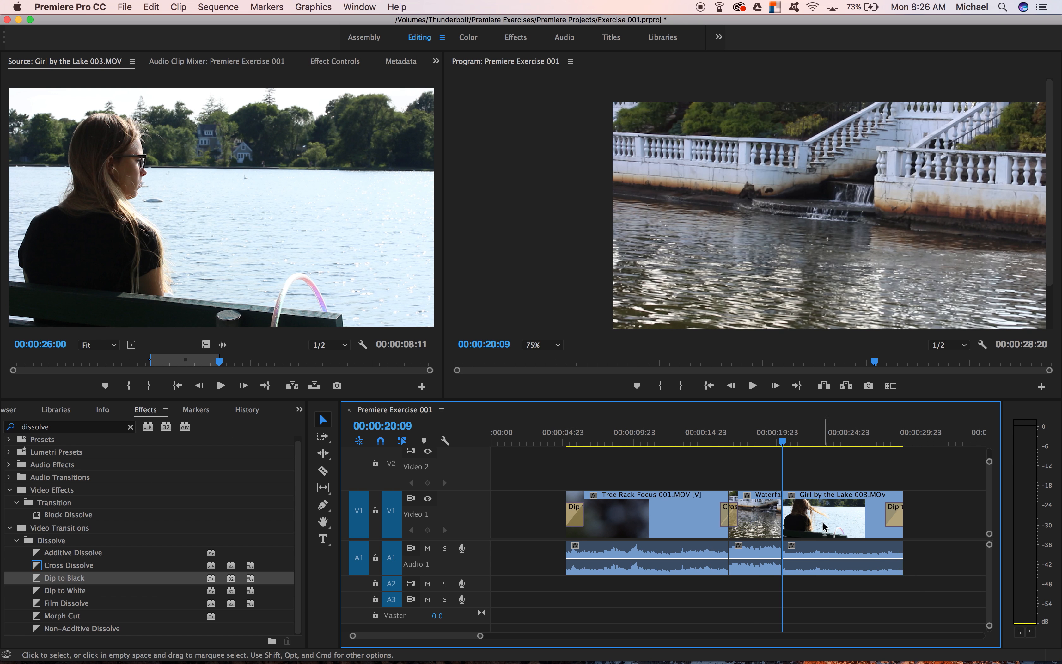
Step: Apply a Cross Dissolve between the shortened Waterfall clip and the Girl by the Lake clip, and play through it
click(742, 443)
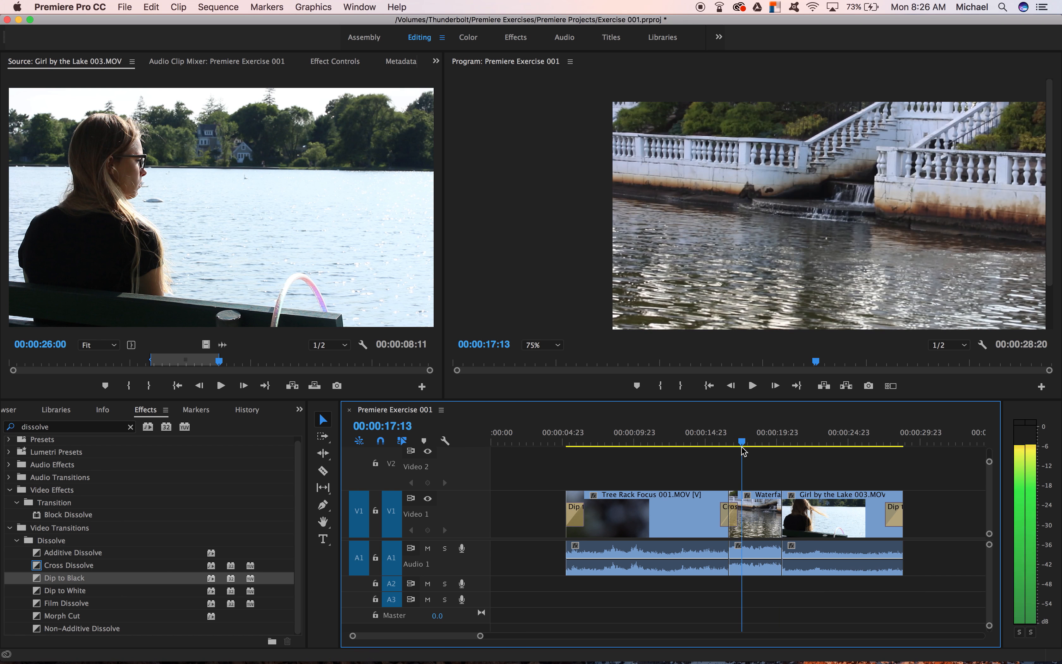
click(36, 567)
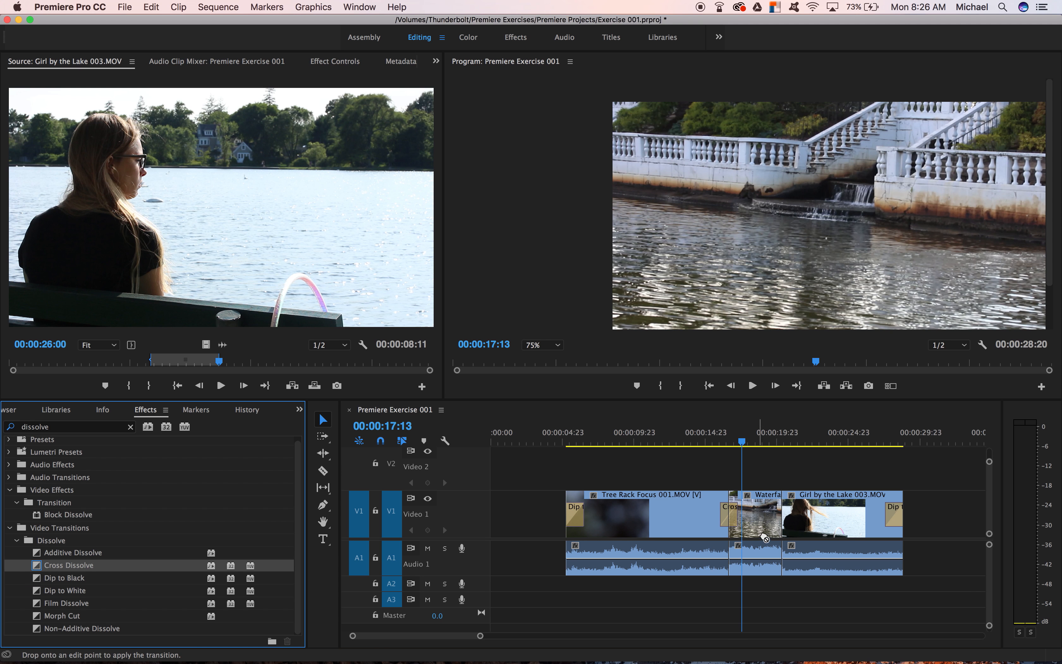
drag(783, 519, 782, 519)
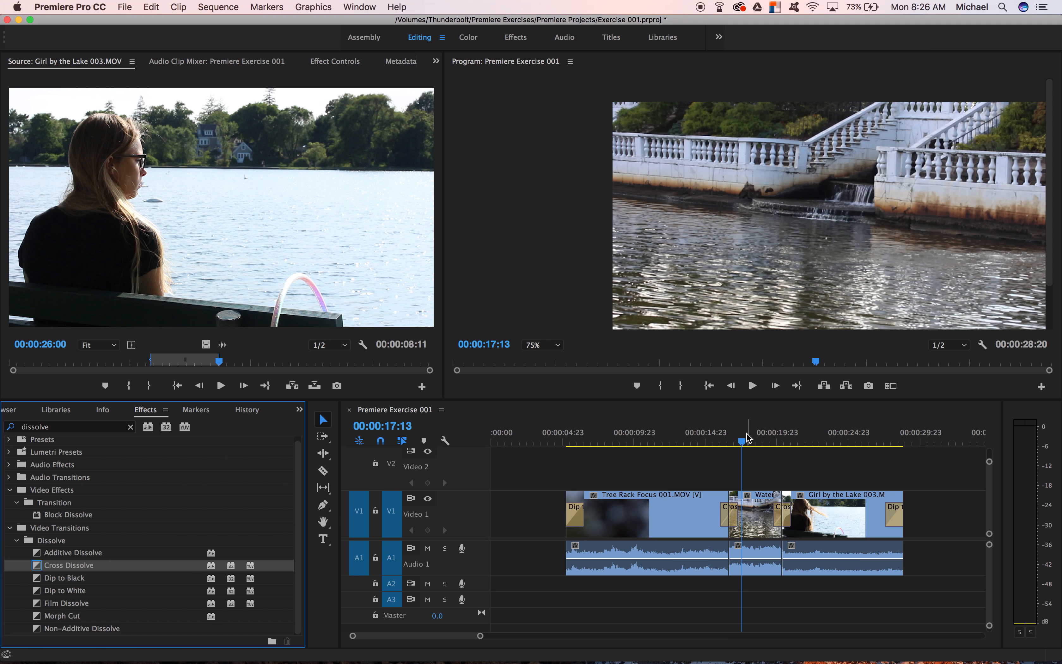
drag(742, 444, 716, 452)
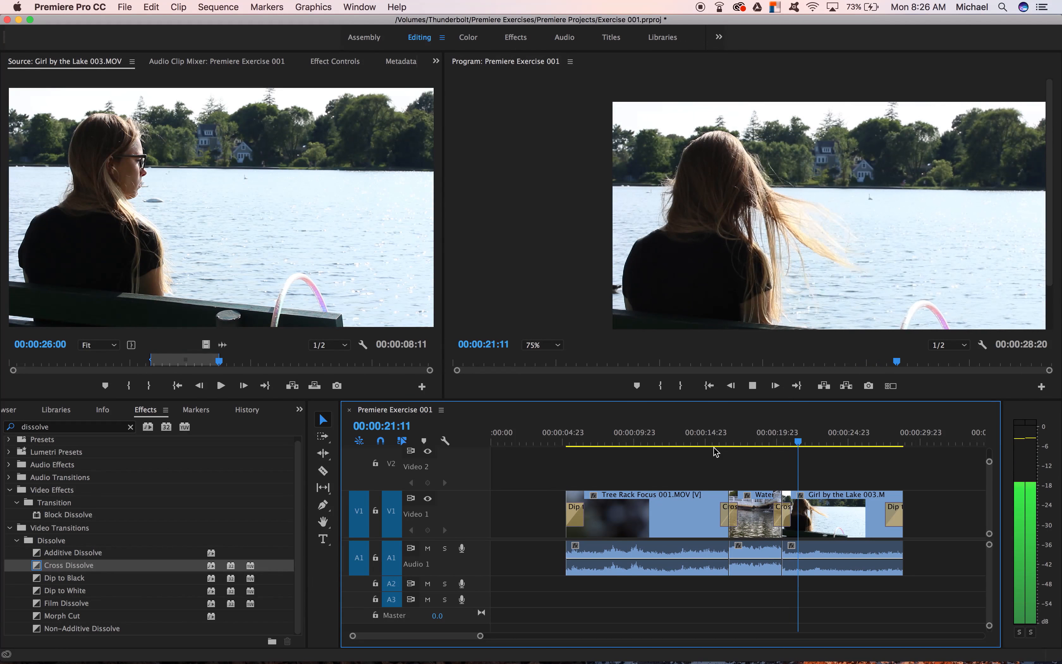
key(space)
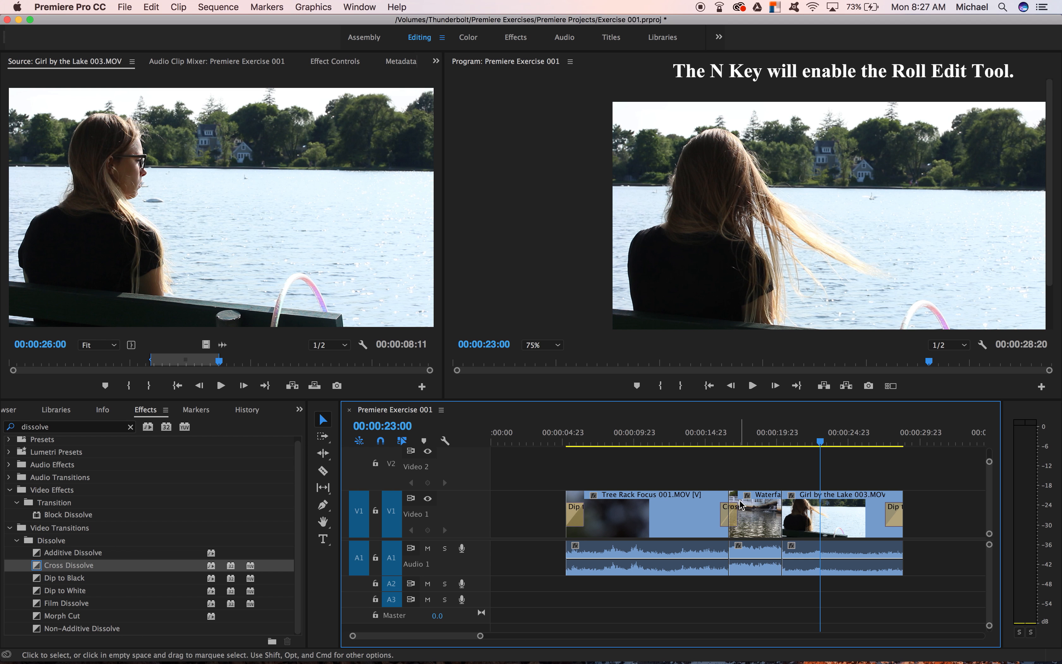
Step: Roll the cut between Waterfall and Girl by the Lake back to 00:00:19:21 and place the playhead at 00:00:20:22
key(n)
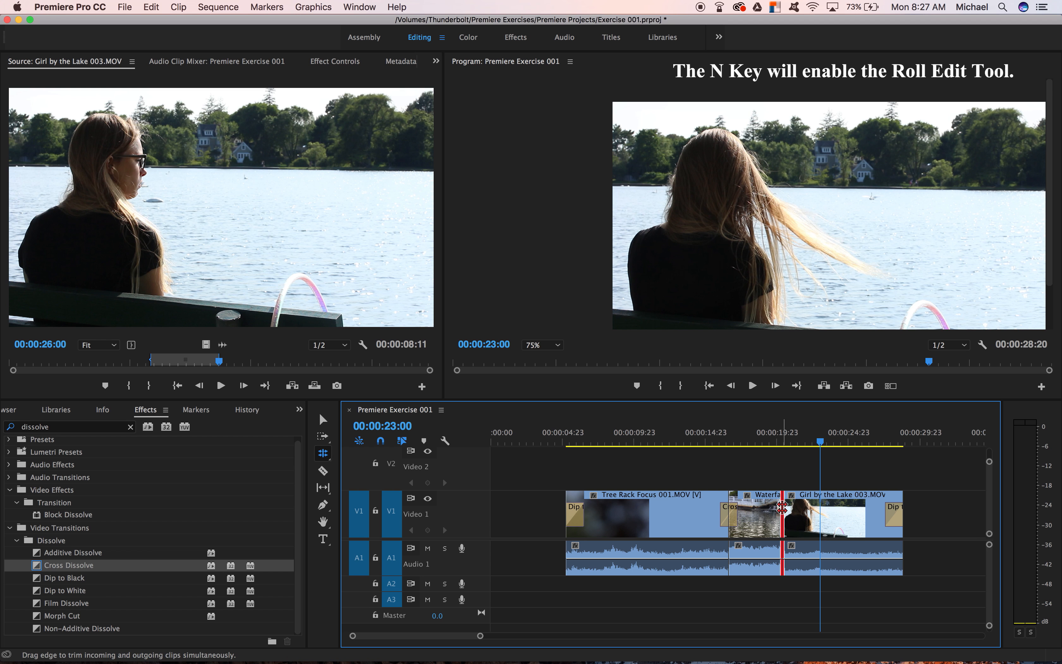
drag(782, 508, 776, 508)
drag(822, 441, 792, 450)
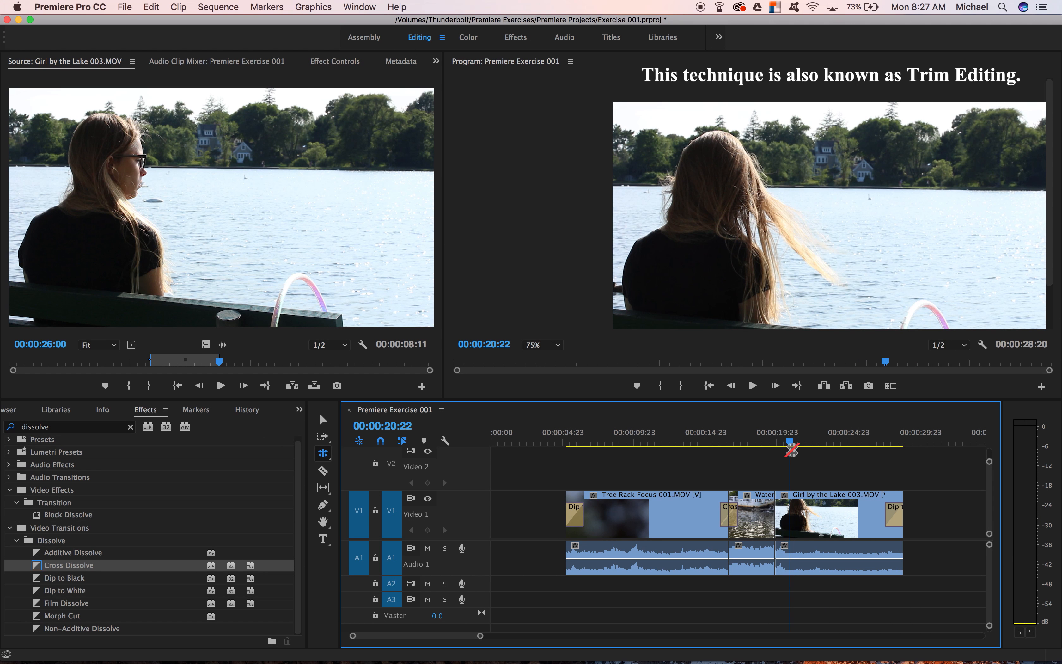
Step: Split the Girl by the Lake clip at 00:00:20:22, removing its opening piece and ripple deleting the gap
key(c)
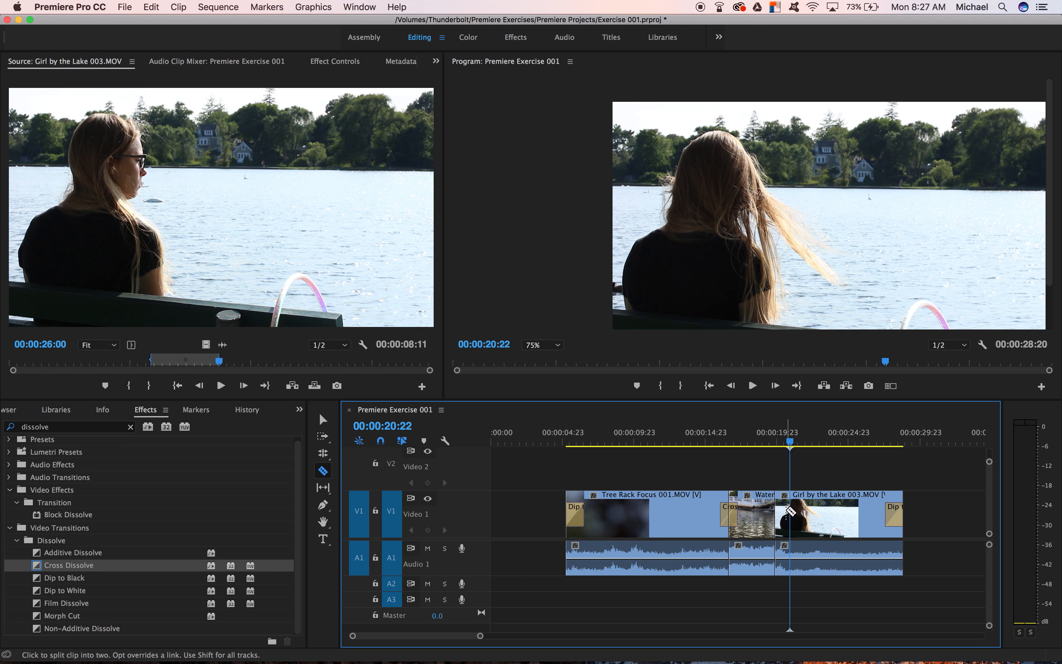
click(793, 512)
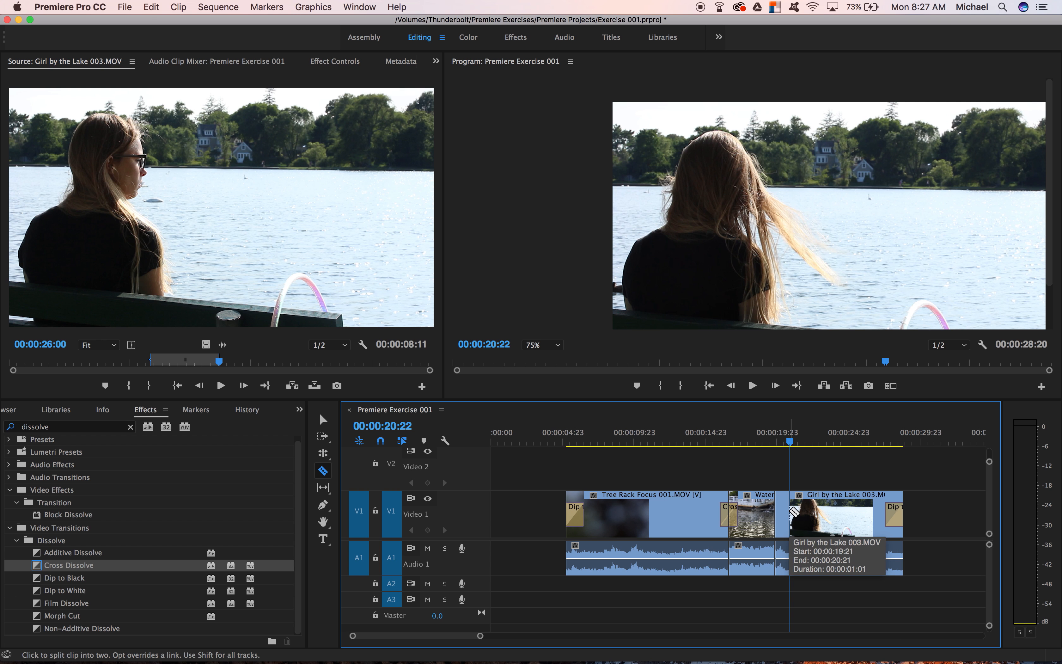
key(v)
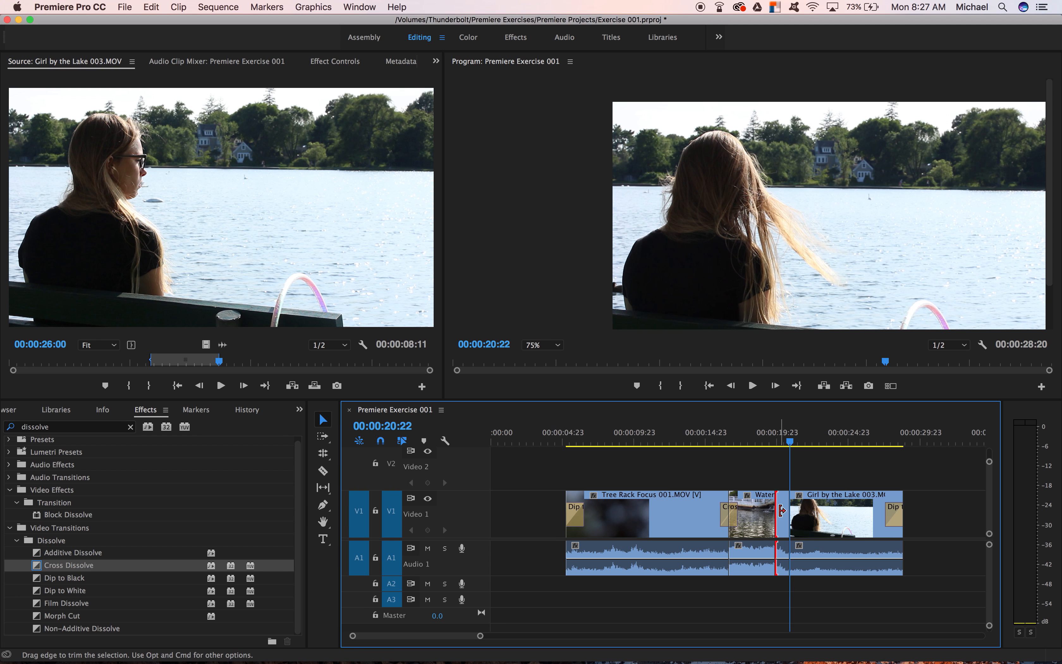
click(785, 513)
key(Delete)
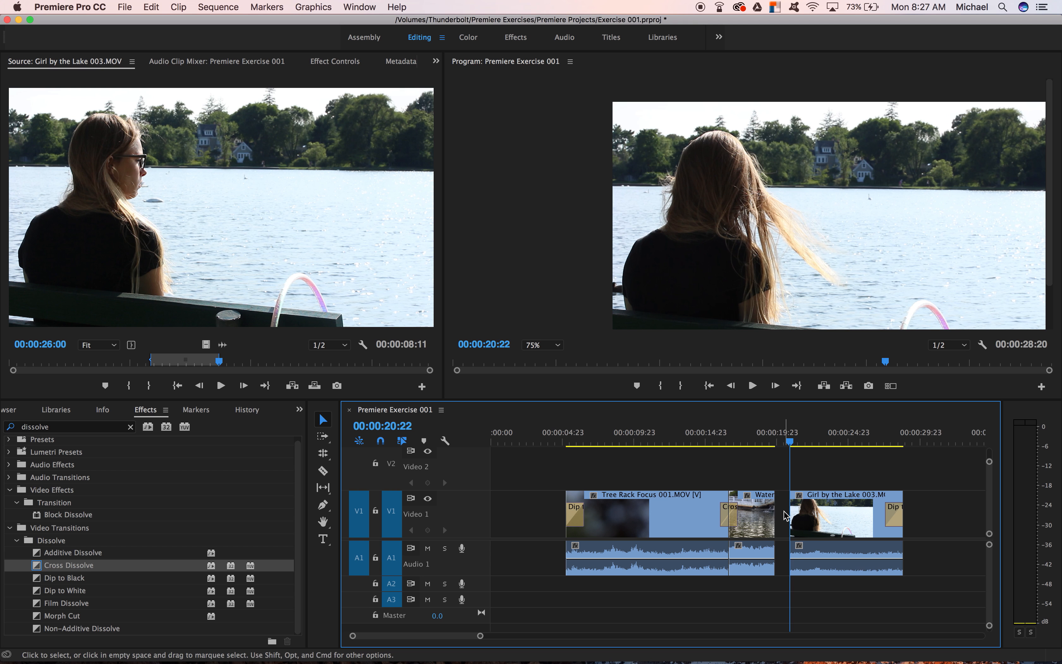
right_click(784, 515)
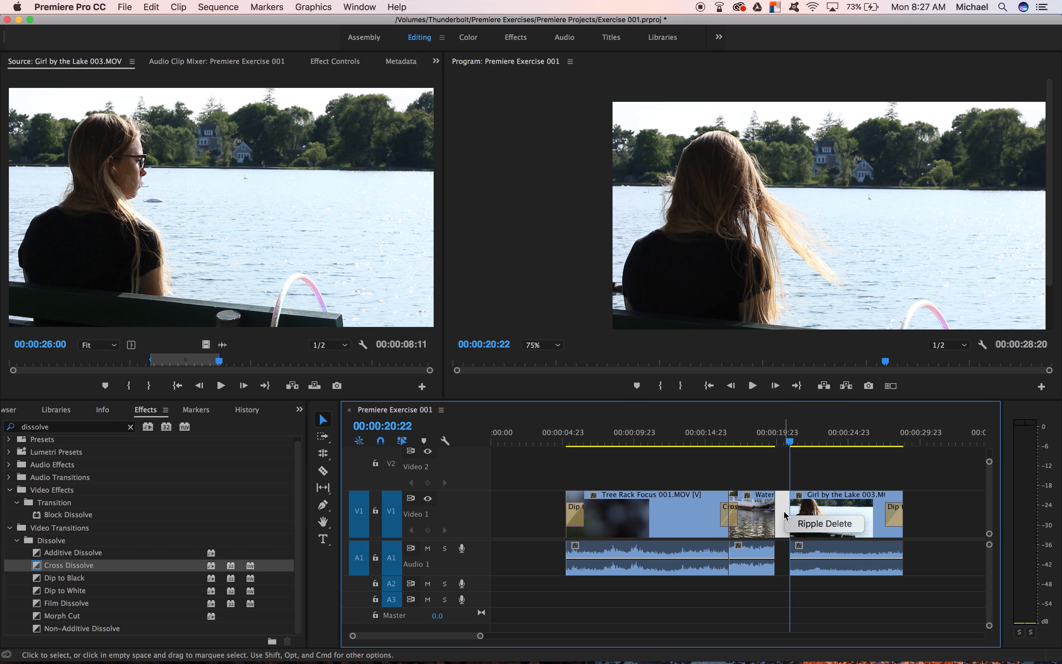
click(798, 525)
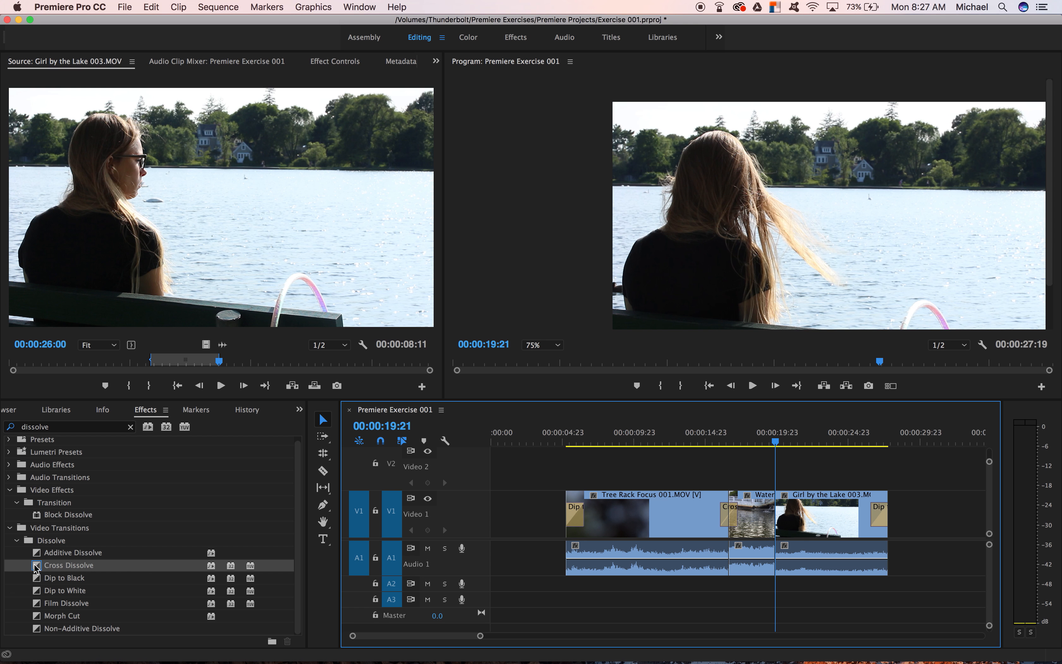
Step: Apply a Cross Dissolve centred on the cut between Waterfall and the trimmed Girl by the Lake clip, and play from 00:00:18:13 to the end
drag(37, 568, 510, 525)
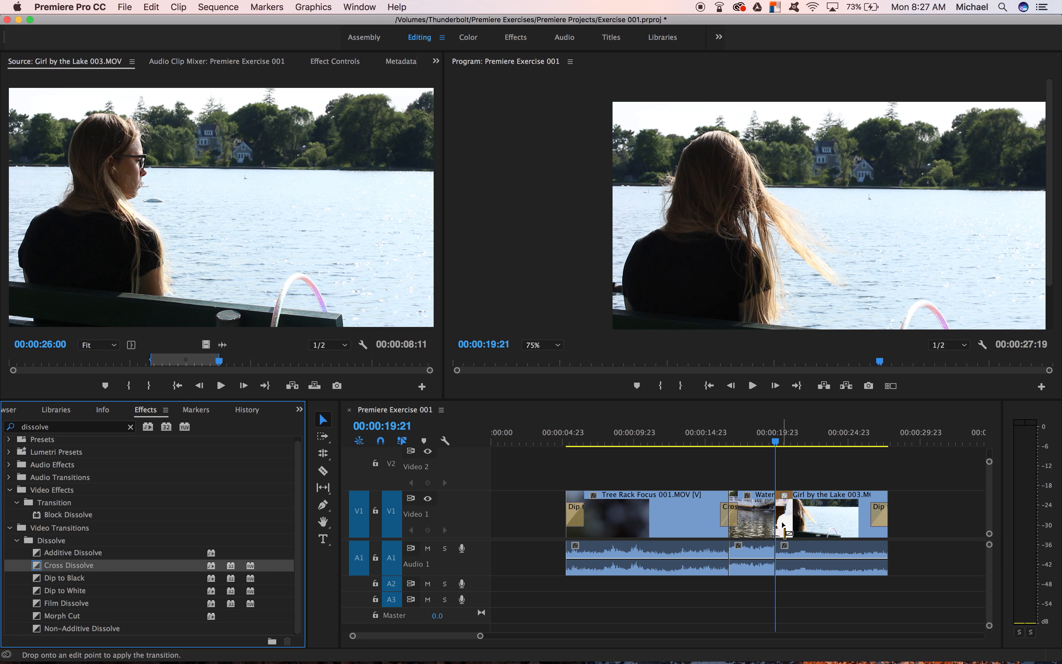
mouse_move(782, 523)
mouse_down()
mouse_move(766, 515)
mouse_move(777, 525)
mouse_up()
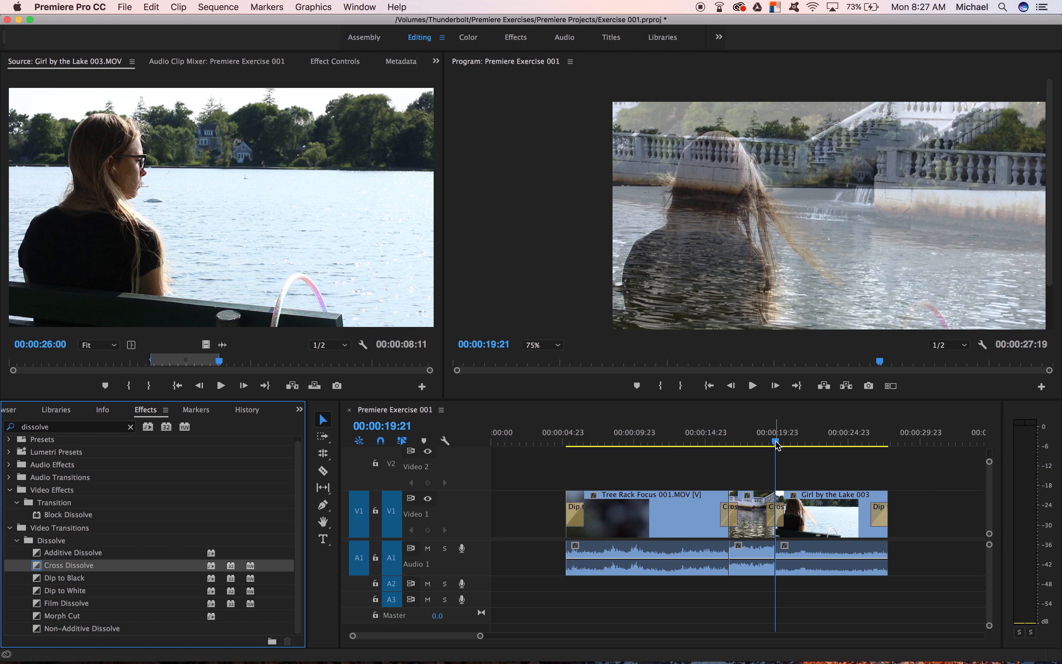
click(755, 441)
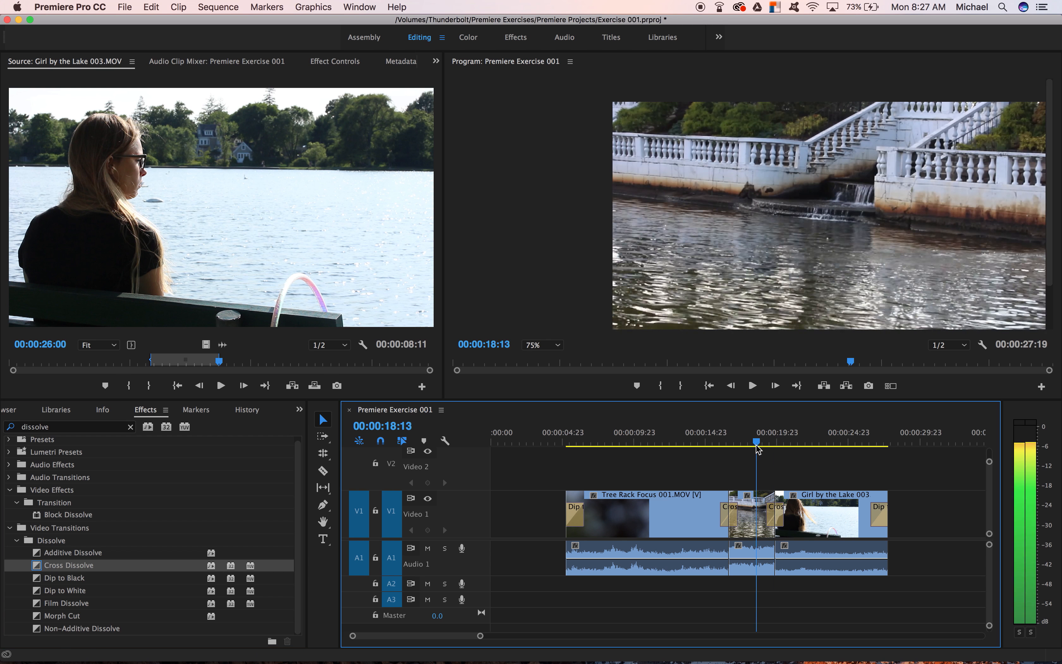
key(space)
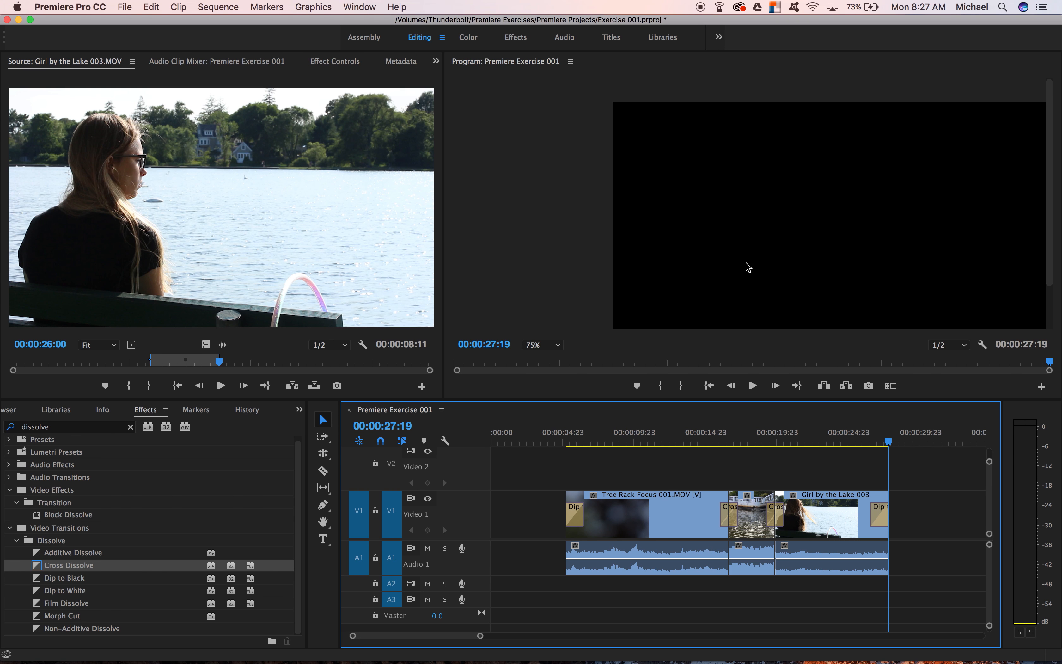
Step: Save the project and return the playhead to 00:00:05:02, just before the first clip
click(125, 6)
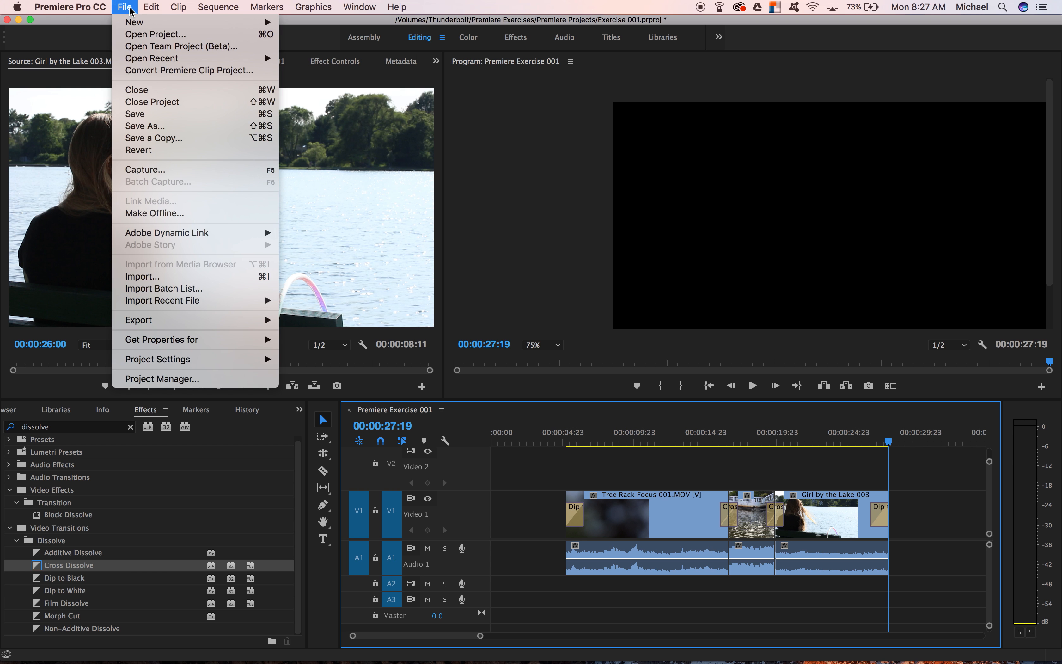
click(145, 115)
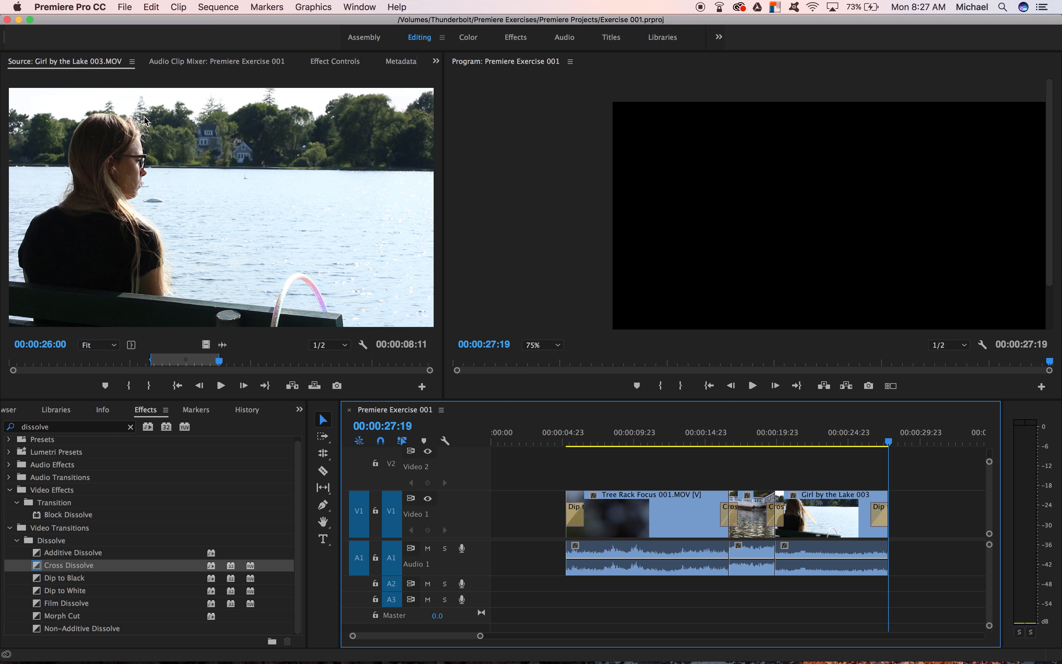
click(569, 587)
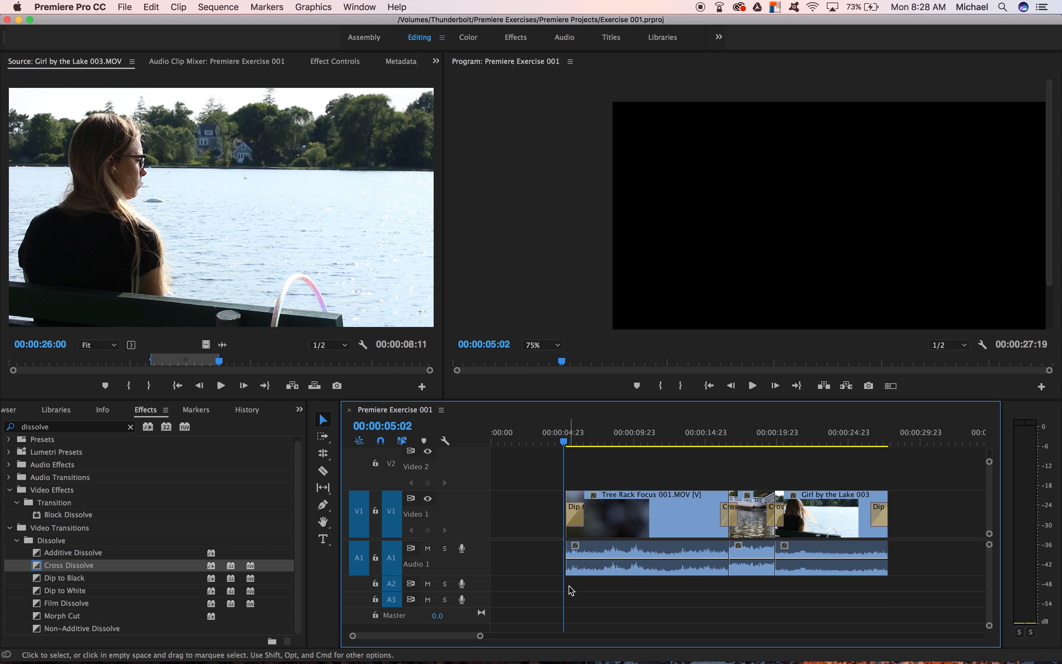